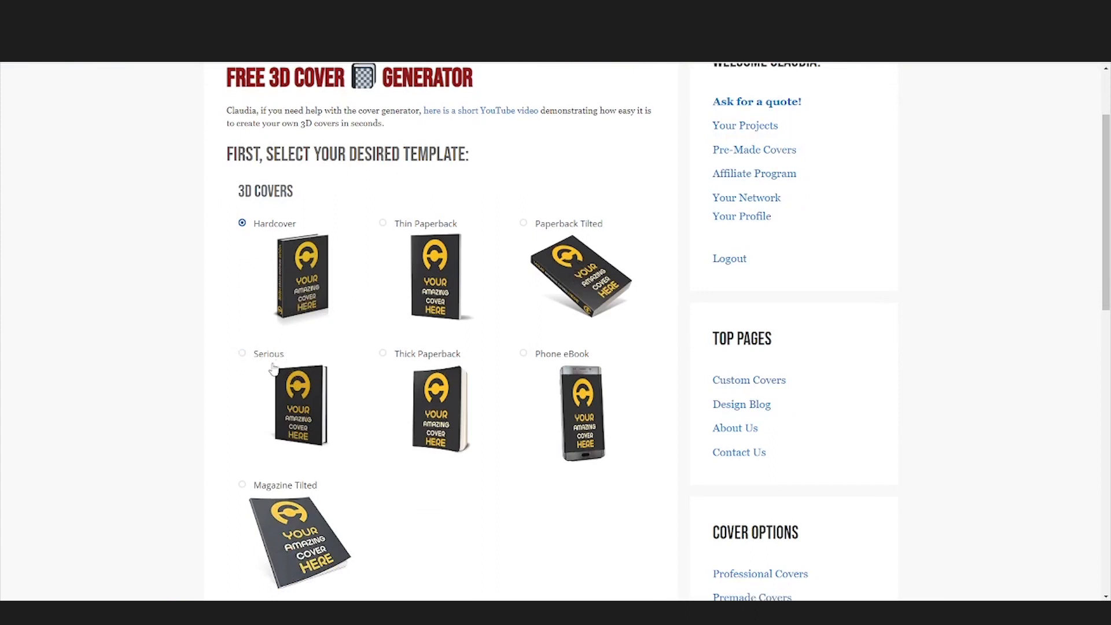
# Step: Select the Serious 3D cover template in the free cover generator
pyautogui.click(242, 355)
pyautogui.scroll(-9, 310, 393)
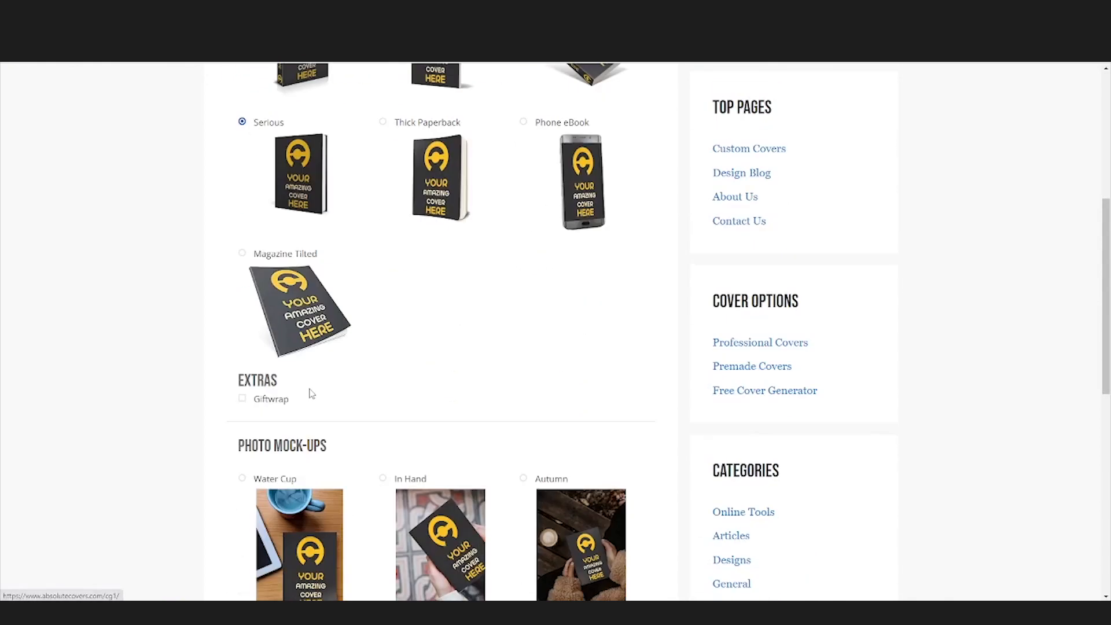
pyautogui.scroll(-4, 243, 324)
# Step: Translate the generator page into Portuguese
pyautogui.rightClick(176, 291)
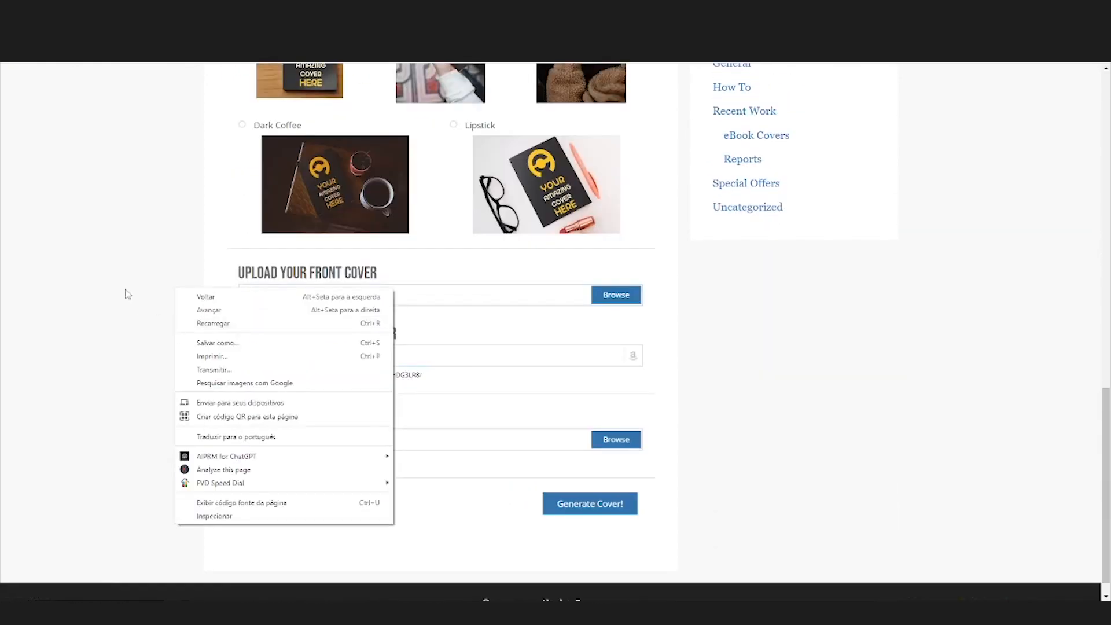
pyautogui.rightClick(126, 291)
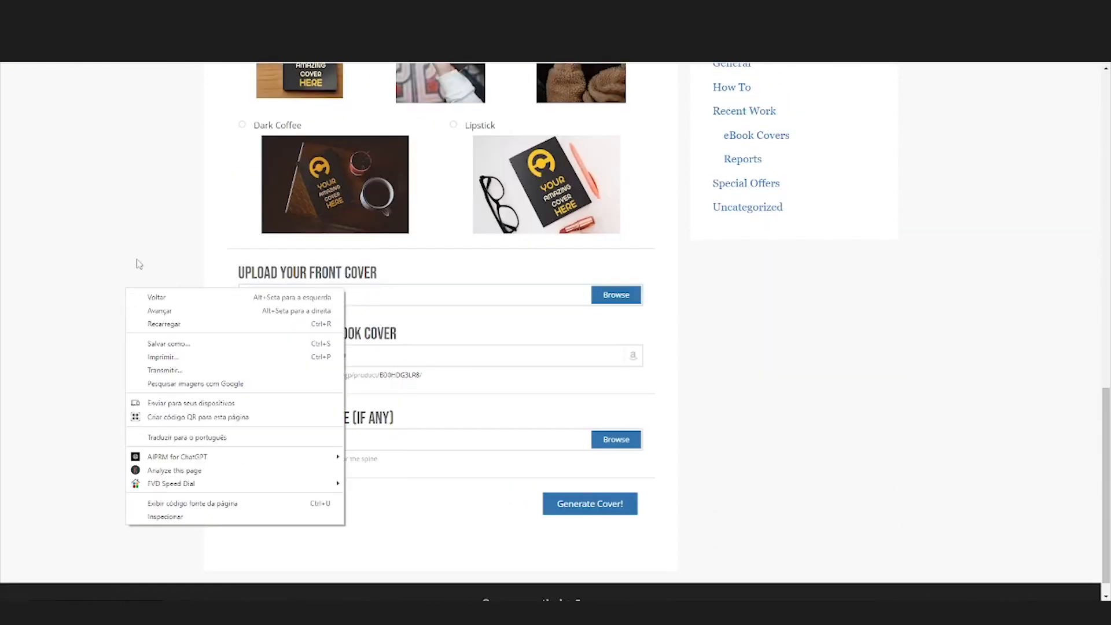
pyautogui.rightClick(127, 271)
pyautogui.rightClick(127, 272)
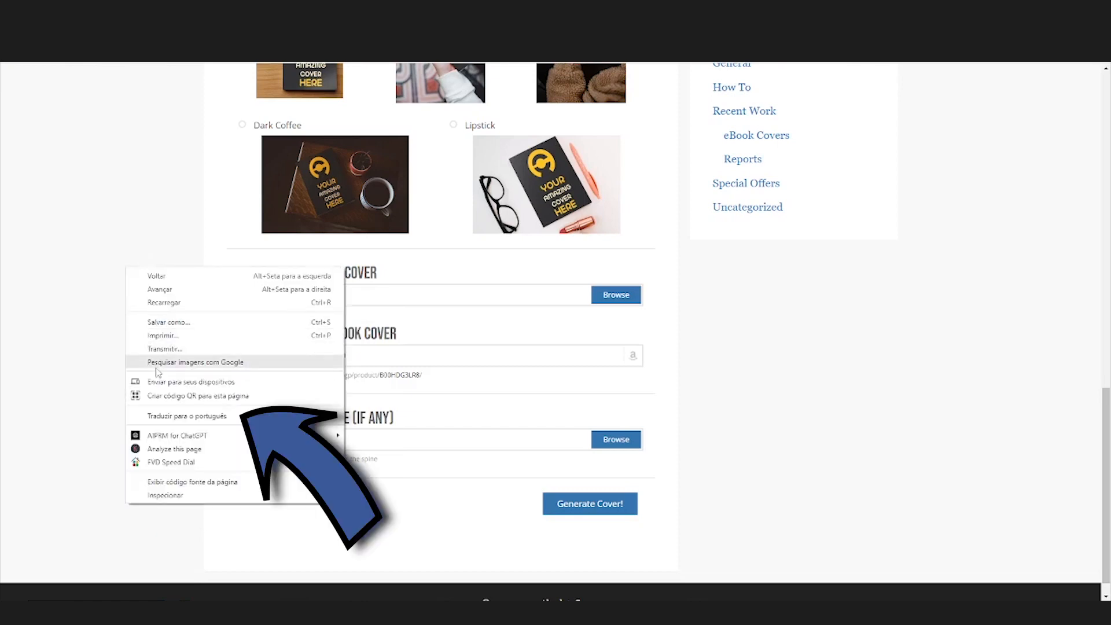
pyautogui.click(225, 419)
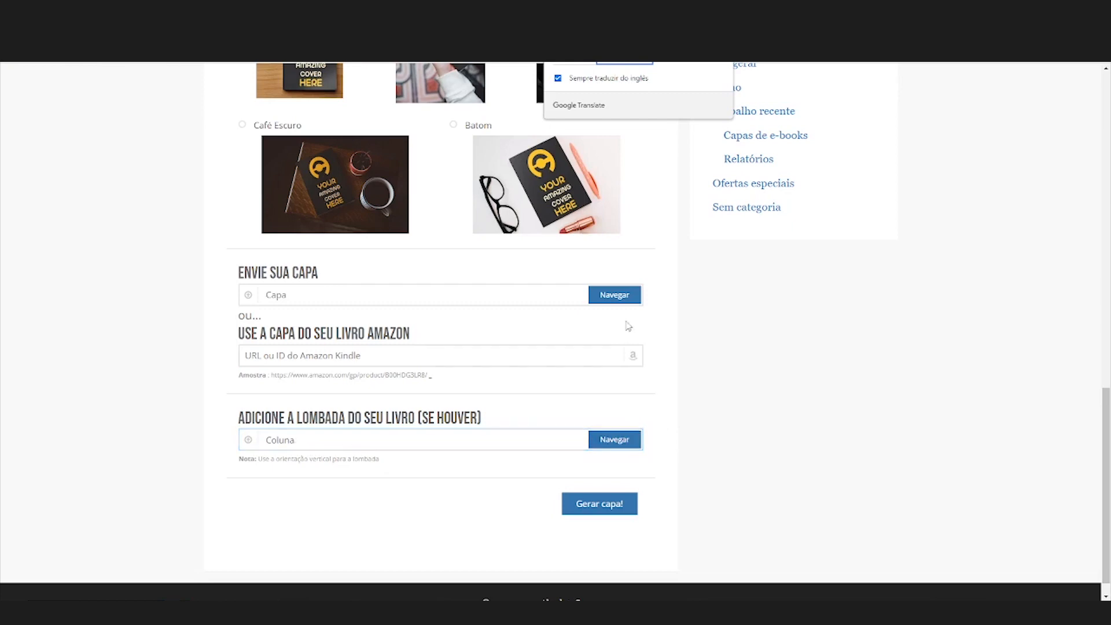
# Step: Choose cores.png as the front cover image and generate the 3D cover
pyautogui.click(624, 296)
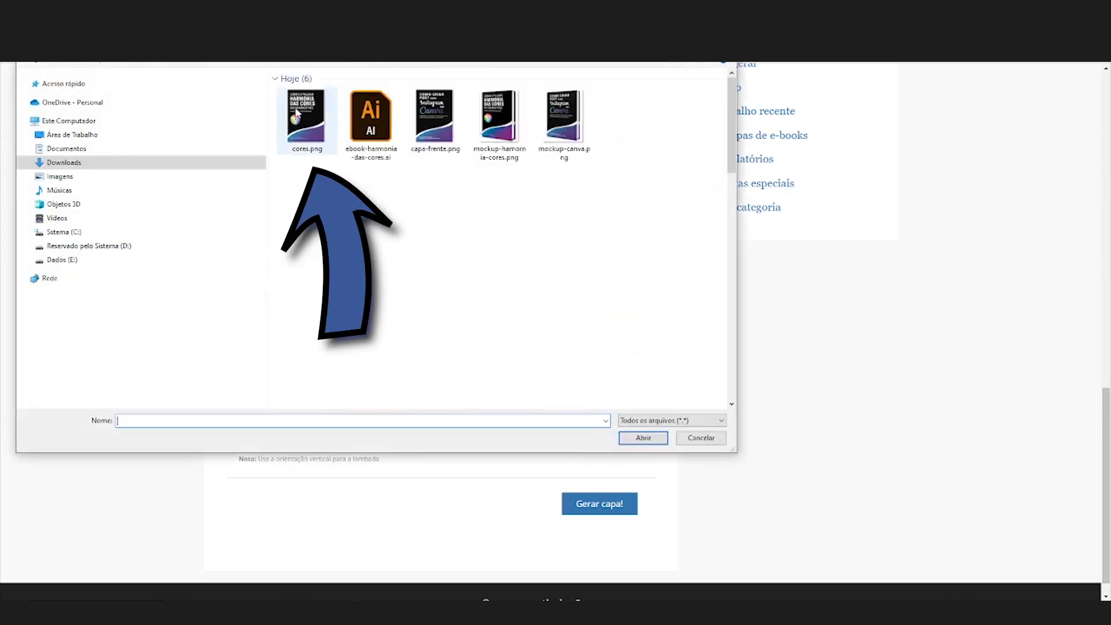
pyautogui.click(297, 113)
pyautogui.doubleClick(319, 91)
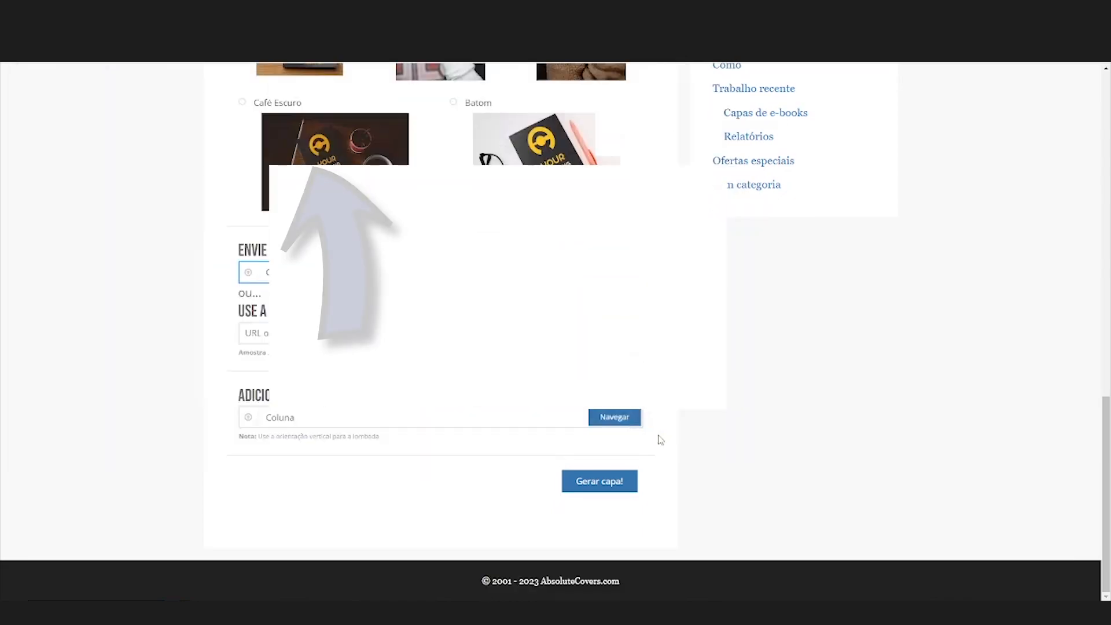
pyautogui.click(606, 491)
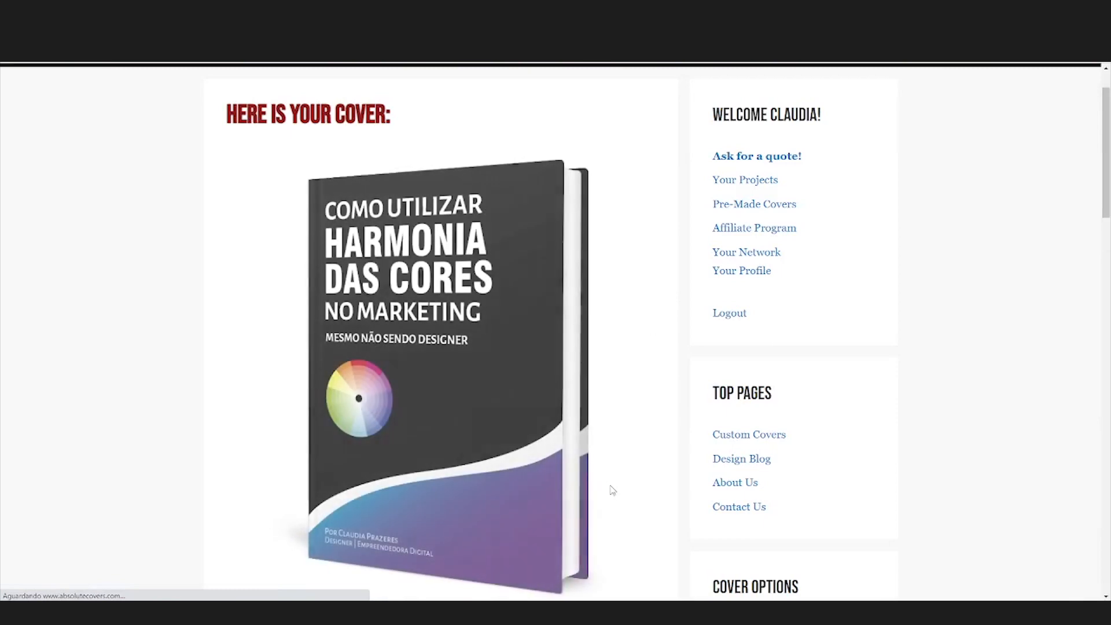
# Step: Download the generated 3D cover image
pyautogui.scroll(-4, 618, 397)
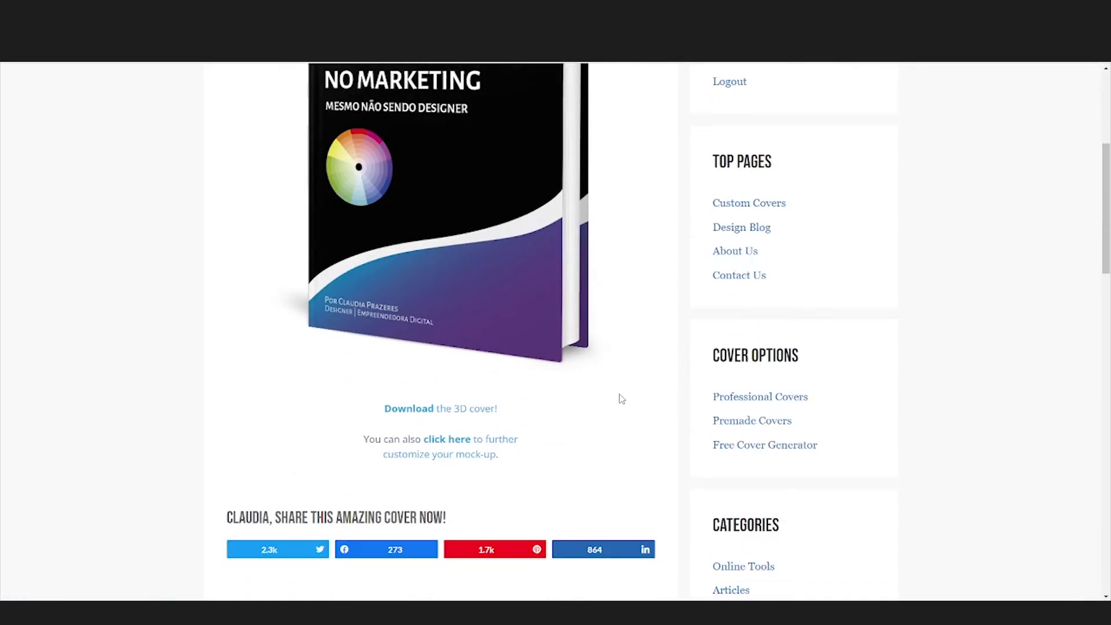
pyautogui.click(407, 411)
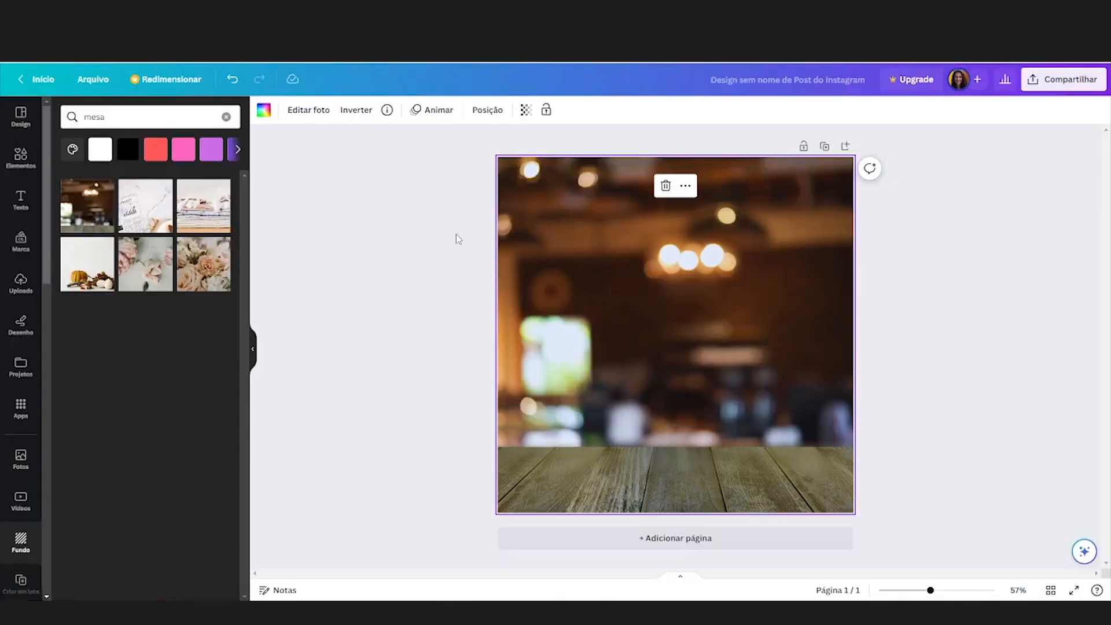
pyautogui.click(455, 236)
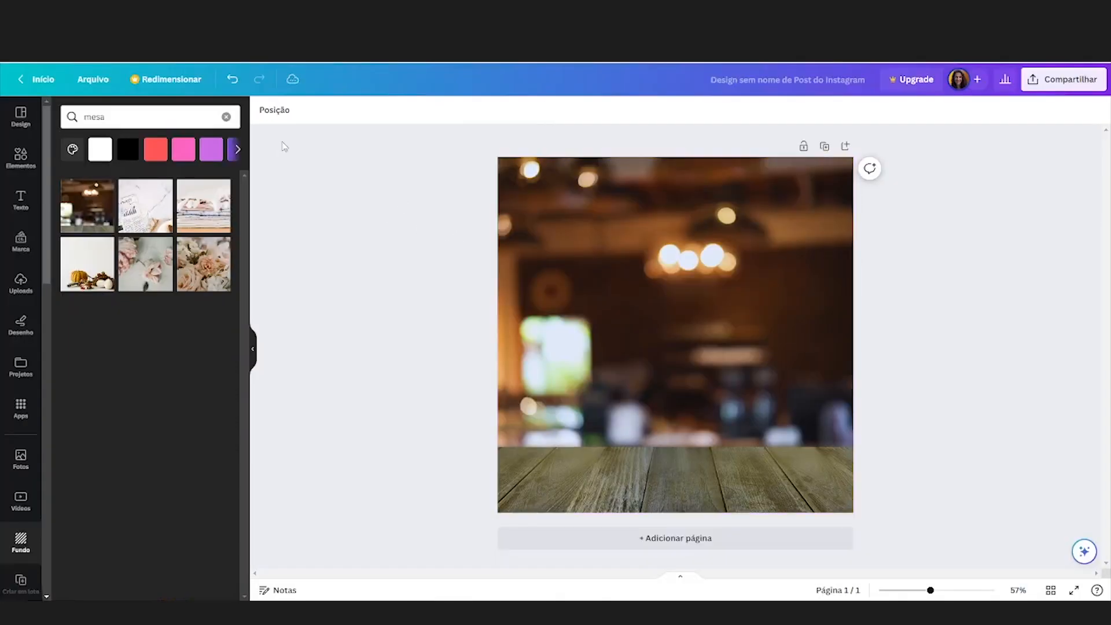
# Step: Upload cover_UMHDFK848.png from Downloads into the Canva uploads
pyautogui.click(20, 287)
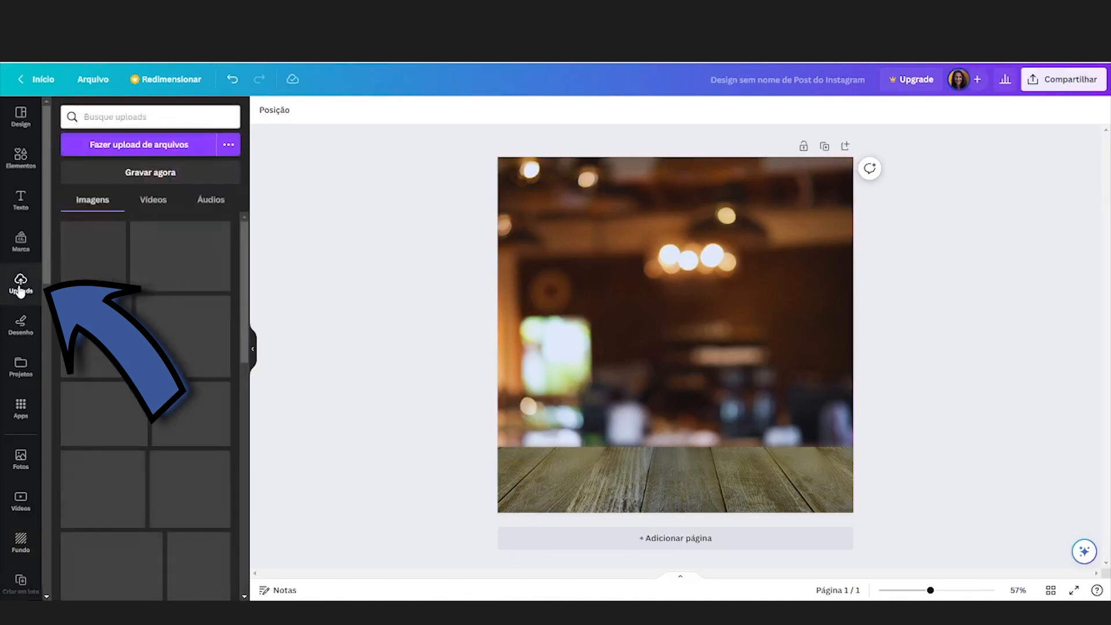
pyautogui.click(136, 145)
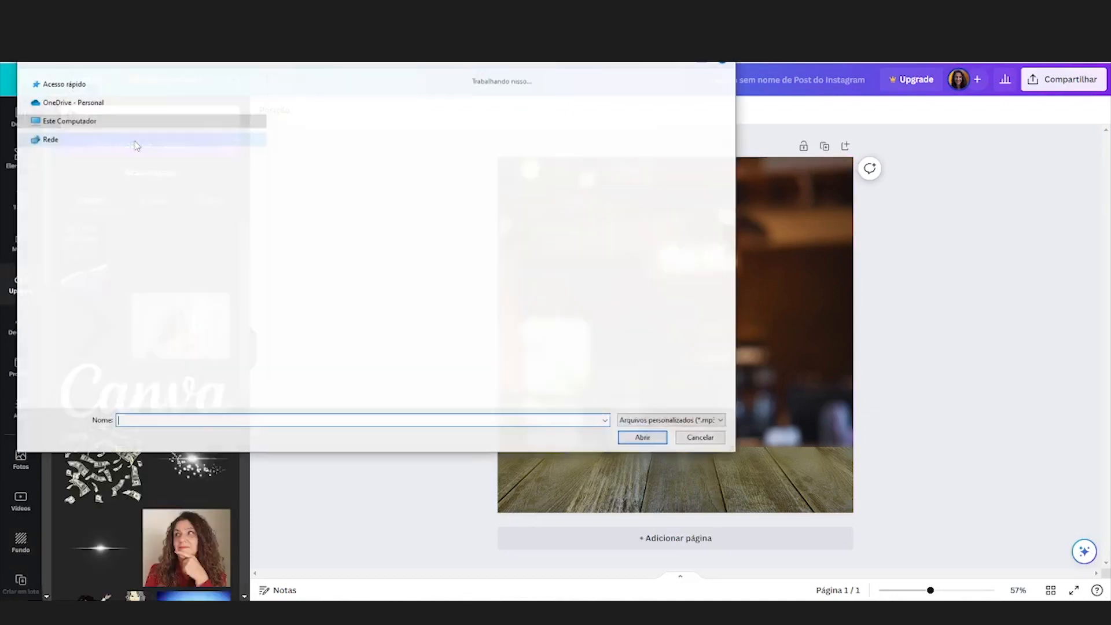
pyautogui.click(307, 119)
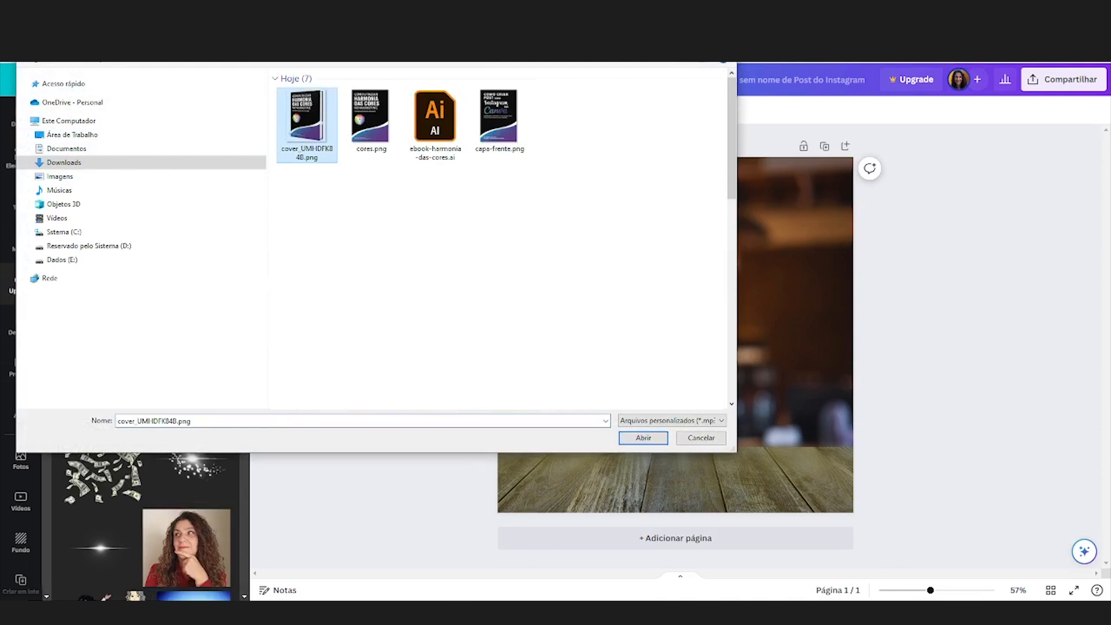
pyautogui.click(632, 438)
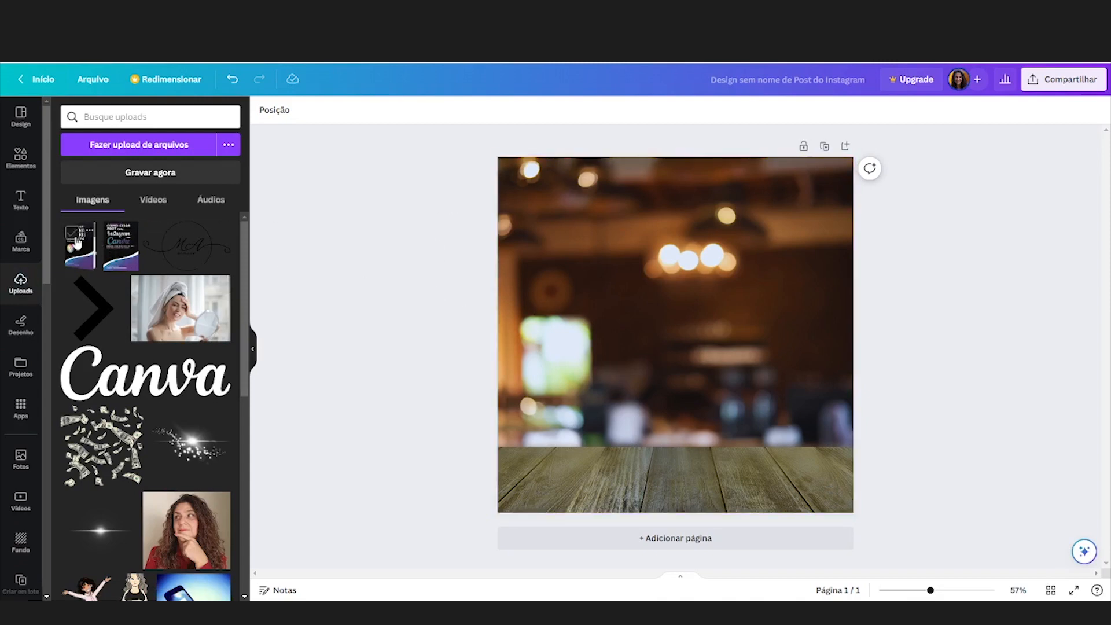
# Step: Place the hardcover mockup on the café background, enlarge it and position it on the wooden table
pyautogui.moveTo(75, 243); pyautogui.dragTo(624, 255)
pyautogui.moveTo(674, 287); pyautogui.dragTo(665, 327)
pyautogui.moveTo(760, 277); pyautogui.dragTo(819, 200)
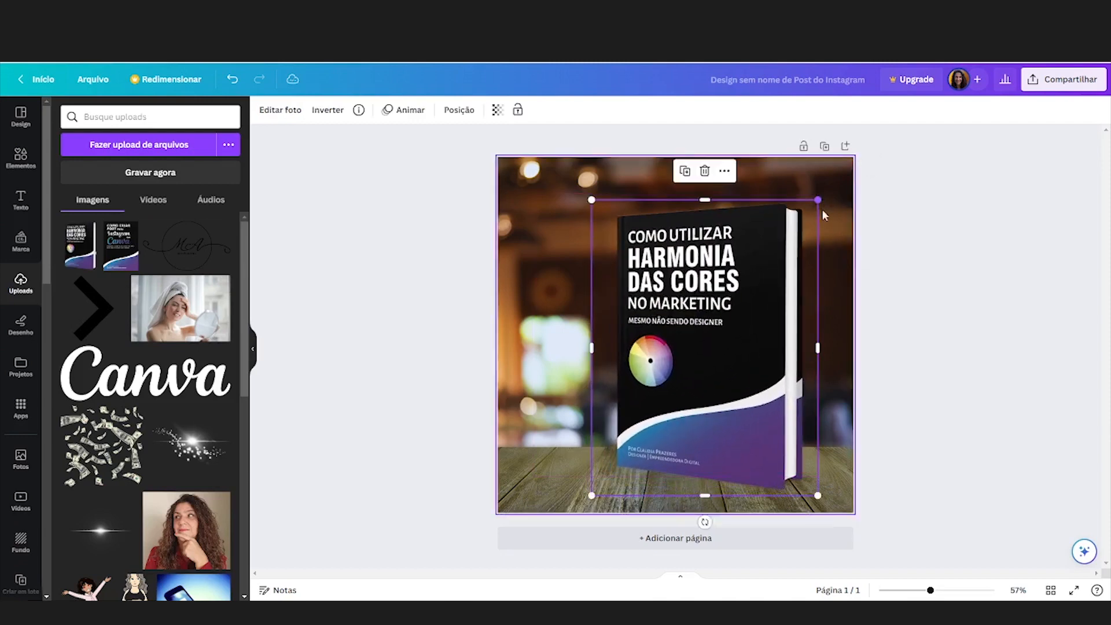
pyautogui.moveTo(741, 299); pyautogui.dragTo(708, 306)
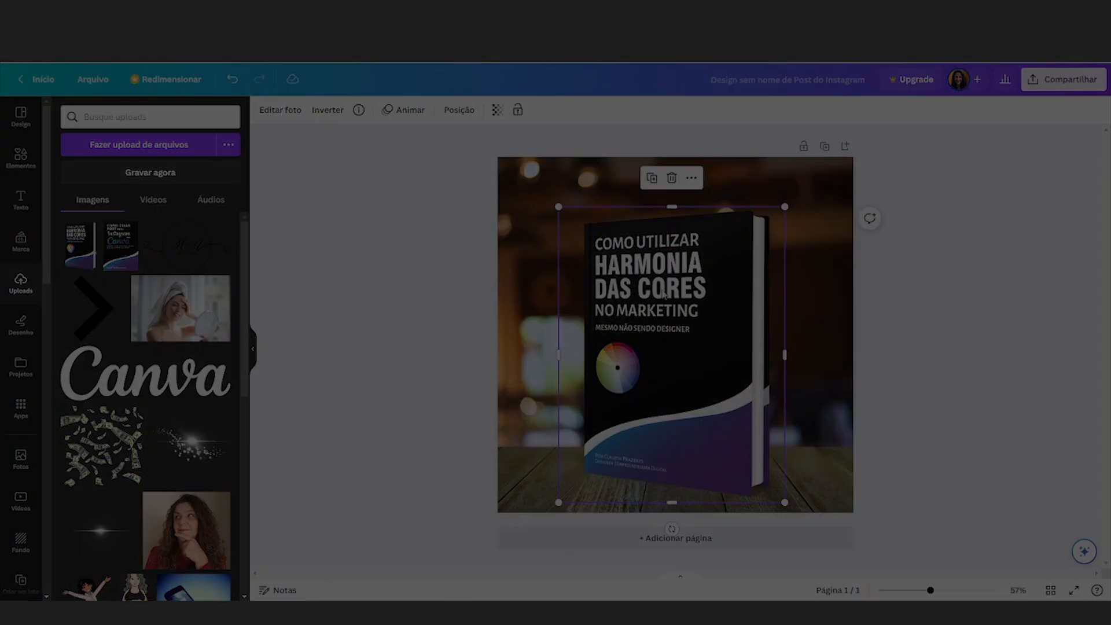
# Step: Duplicate the page and delete the book mockup from the new second page
pyautogui.click(426, 330)
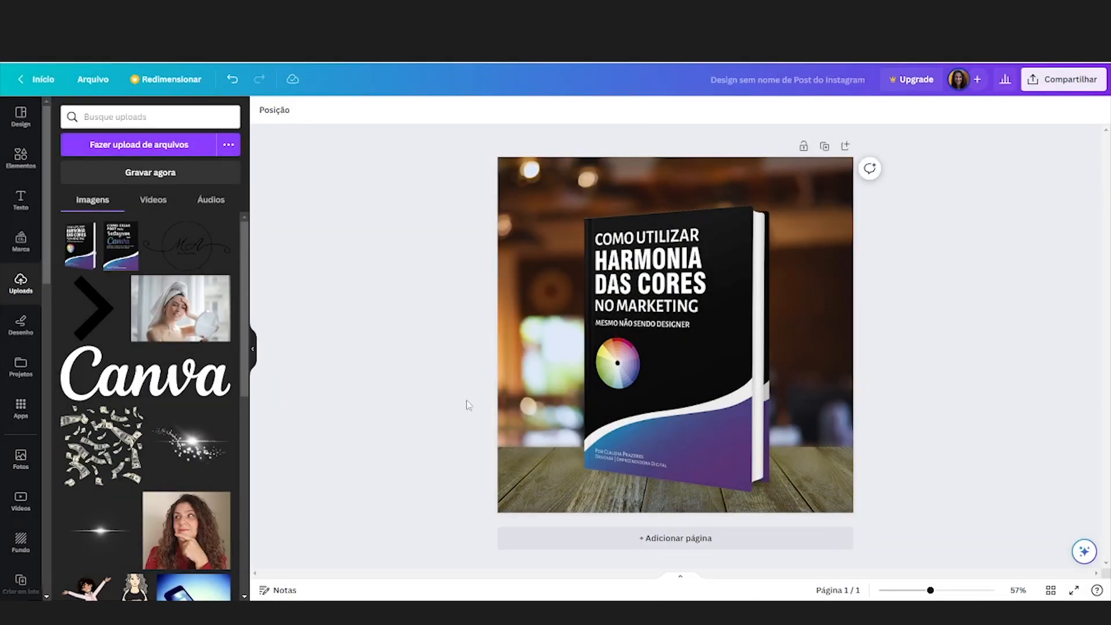
pyautogui.click(638, 507)
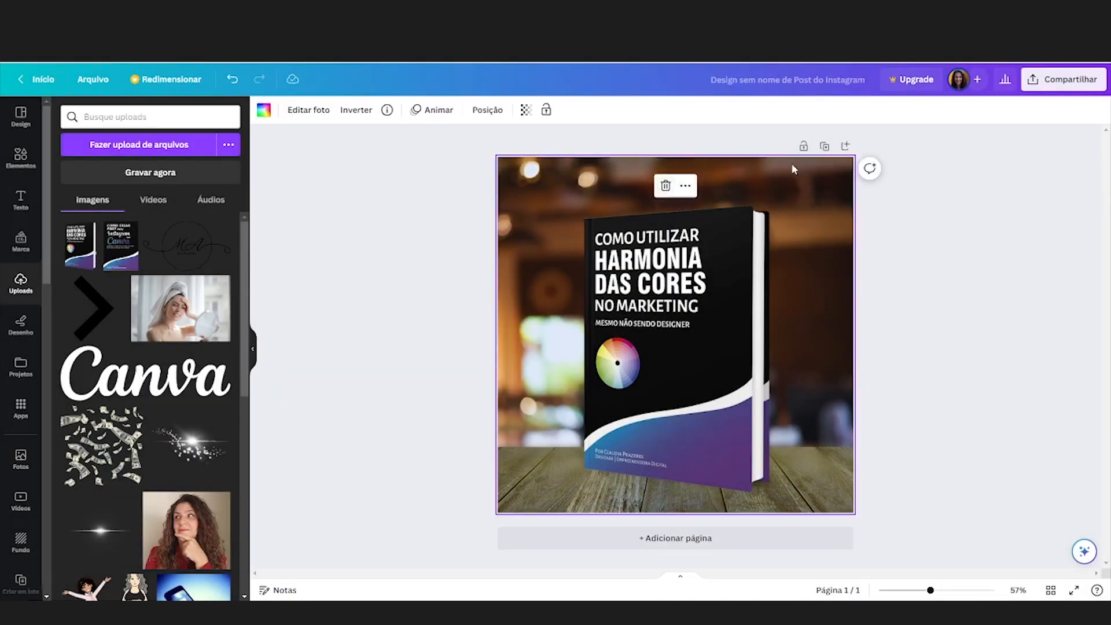
pyautogui.click(822, 148)
pyautogui.click(708, 281)
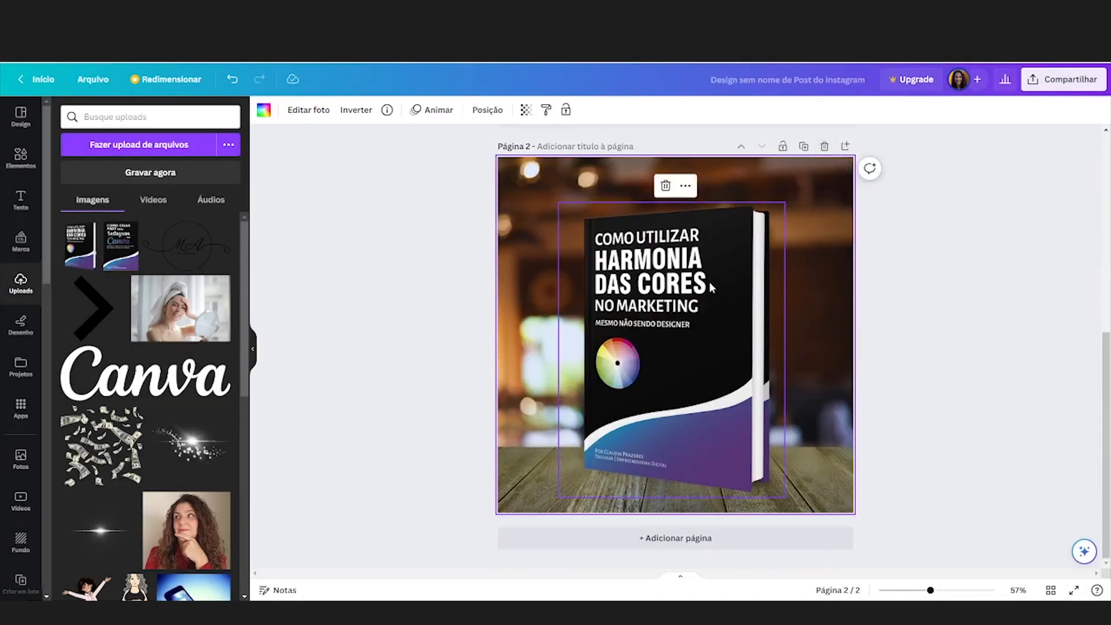
pyautogui.press('Delete')
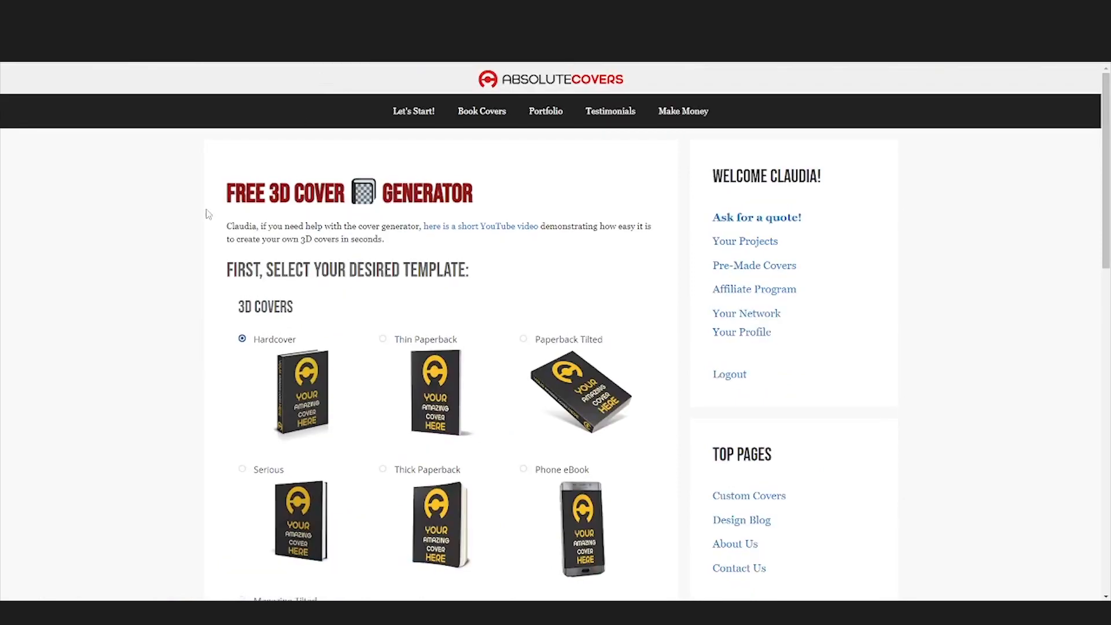
# Step: Choose capa-frente.png as the front cover for the Thin Paperback template and generate the 3D cover
pyautogui.scroll(-4, 231, 269)
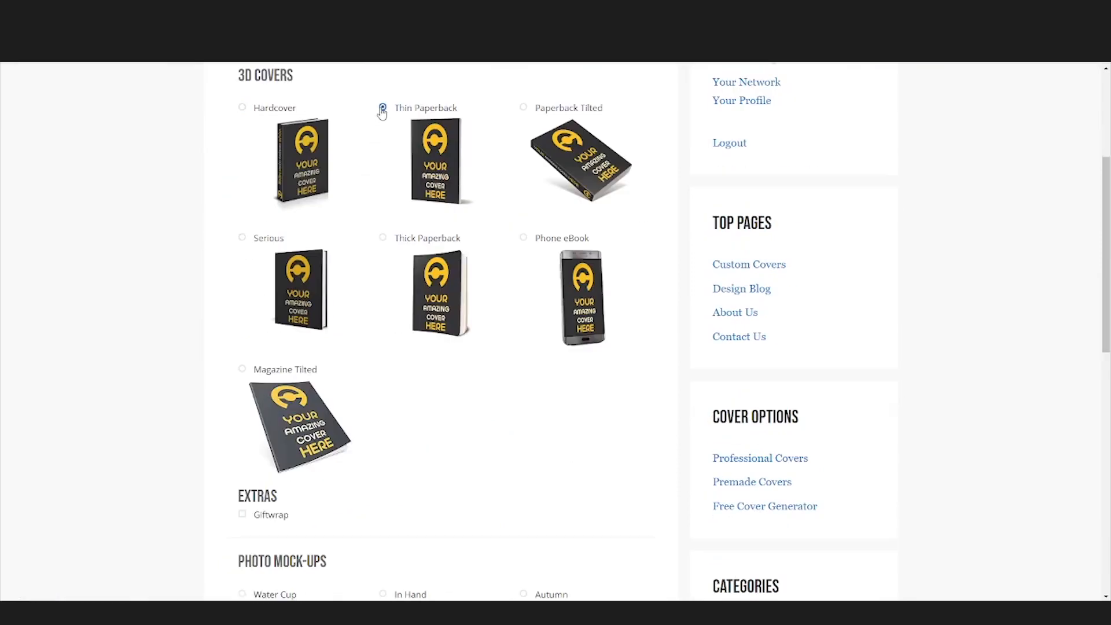
pyautogui.scroll(-10, 428, 182)
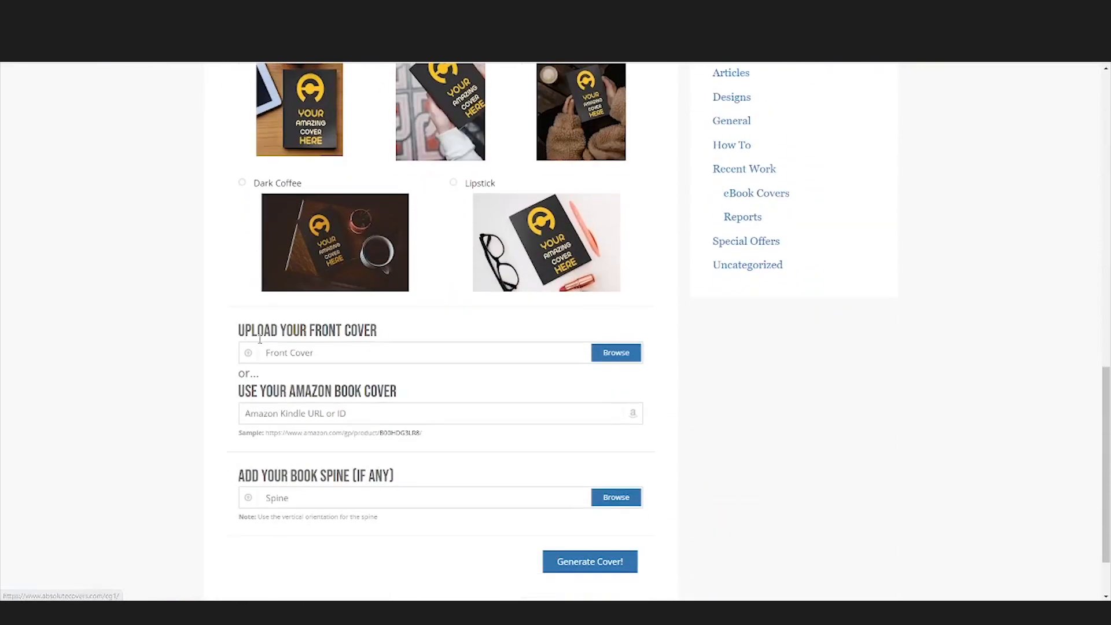
pyautogui.click(593, 353)
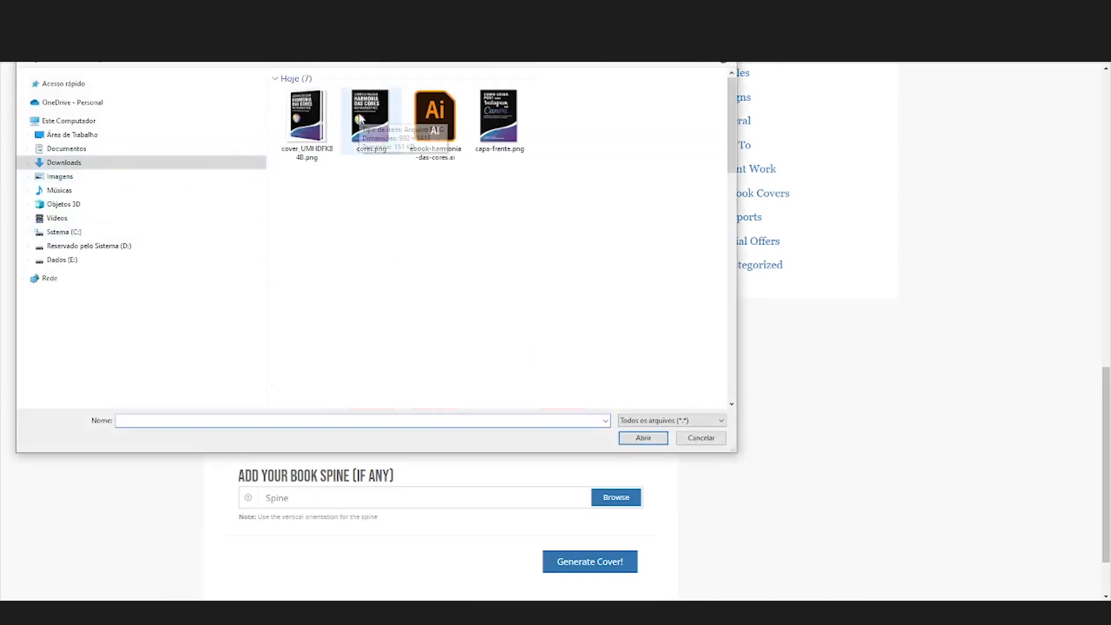
pyautogui.click(509, 109)
pyautogui.click(647, 438)
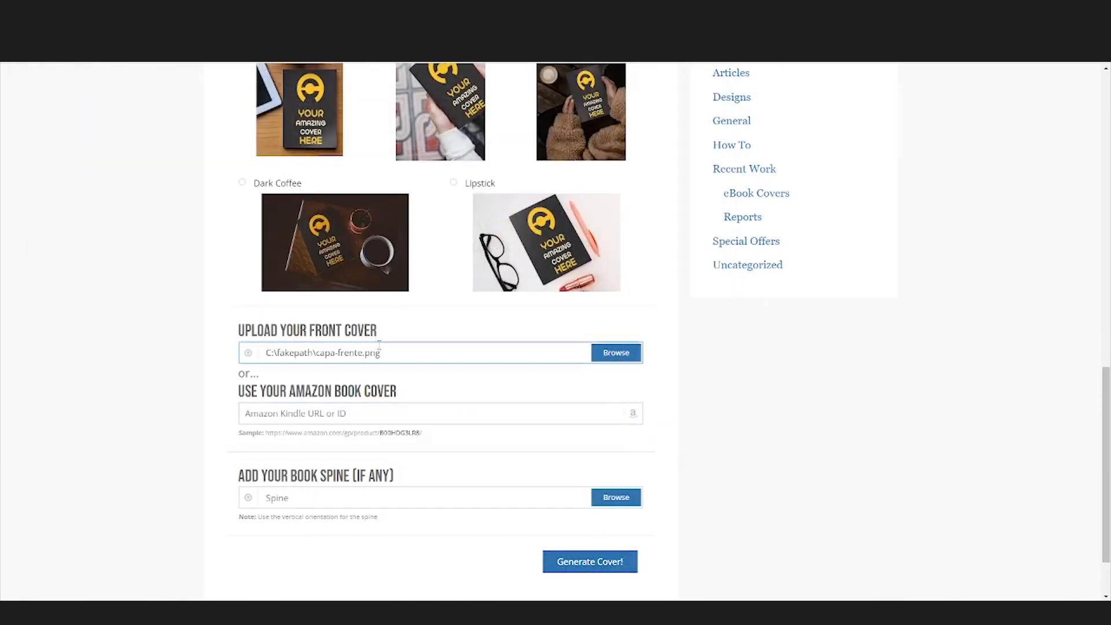
pyautogui.click(571, 565)
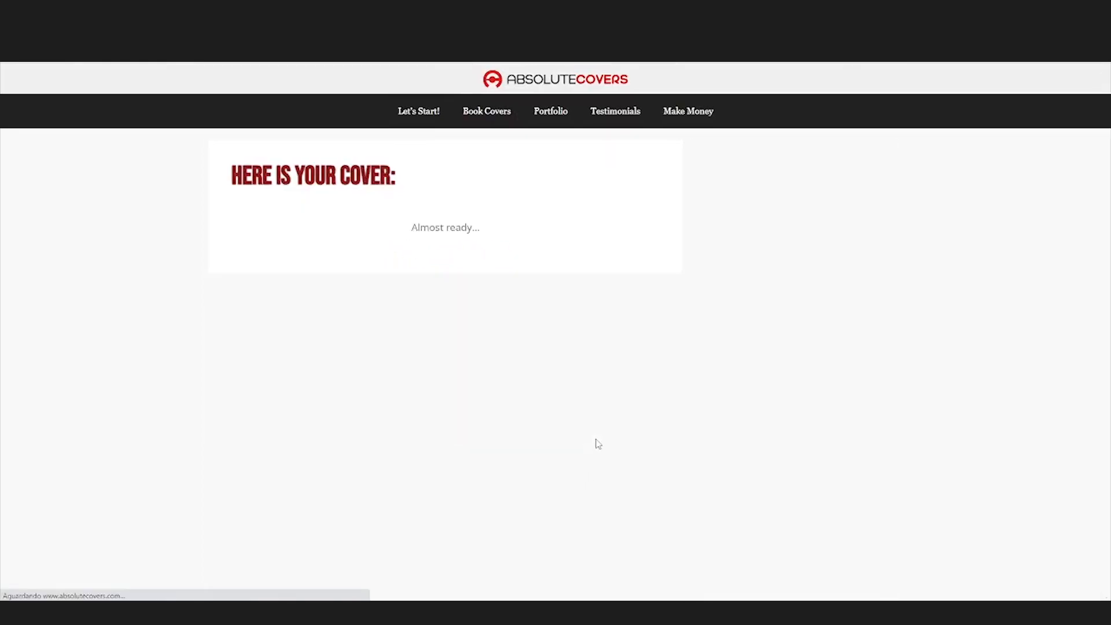
# Step: Download the new paperback 3D cover and close the image preview
pyautogui.scroll(-3, 596, 444)
pyautogui.scroll(-2, 597, 444)
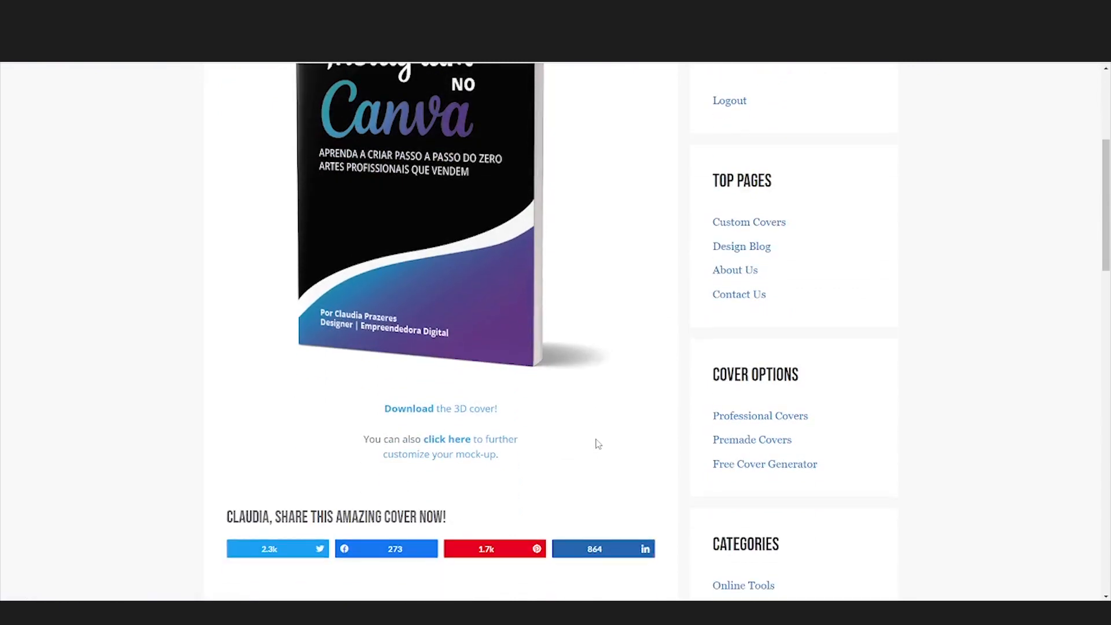
pyautogui.click(410, 411)
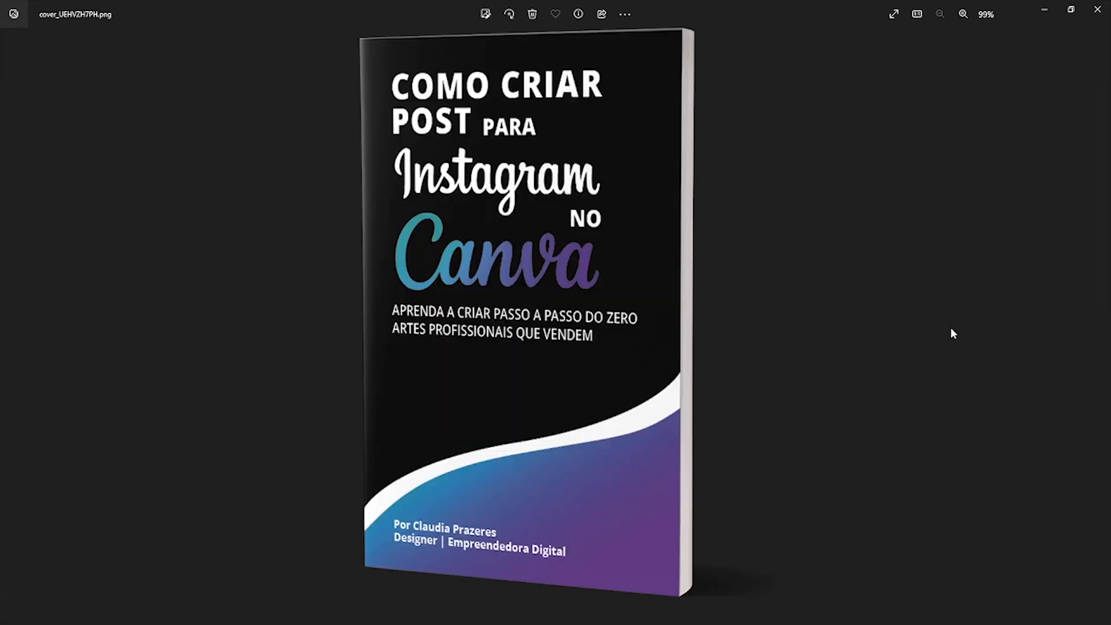
pyautogui.click(1098, 9)
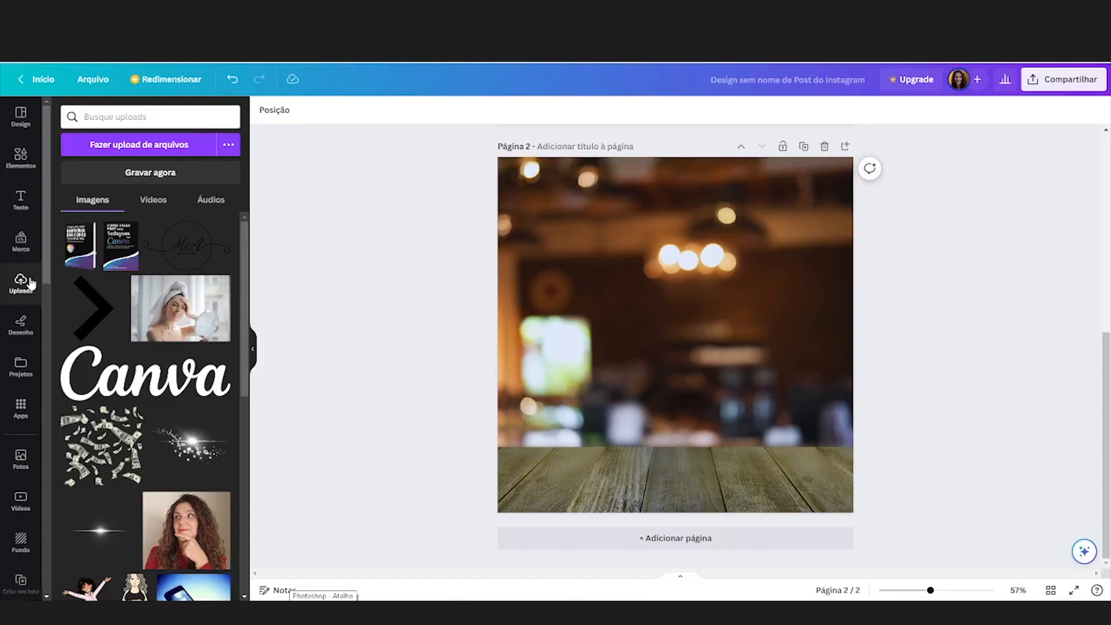
# Step: Upload cover_UEHVZH7PH.png from Downloads into the Canva uploads
pyautogui.click(170, 149)
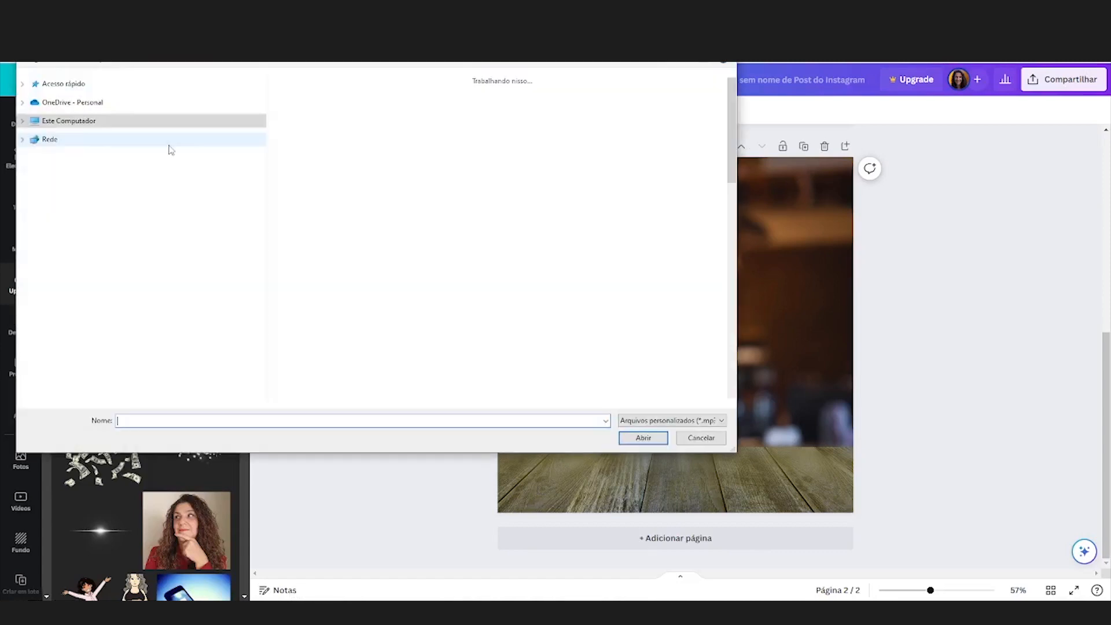
pyautogui.click(302, 120)
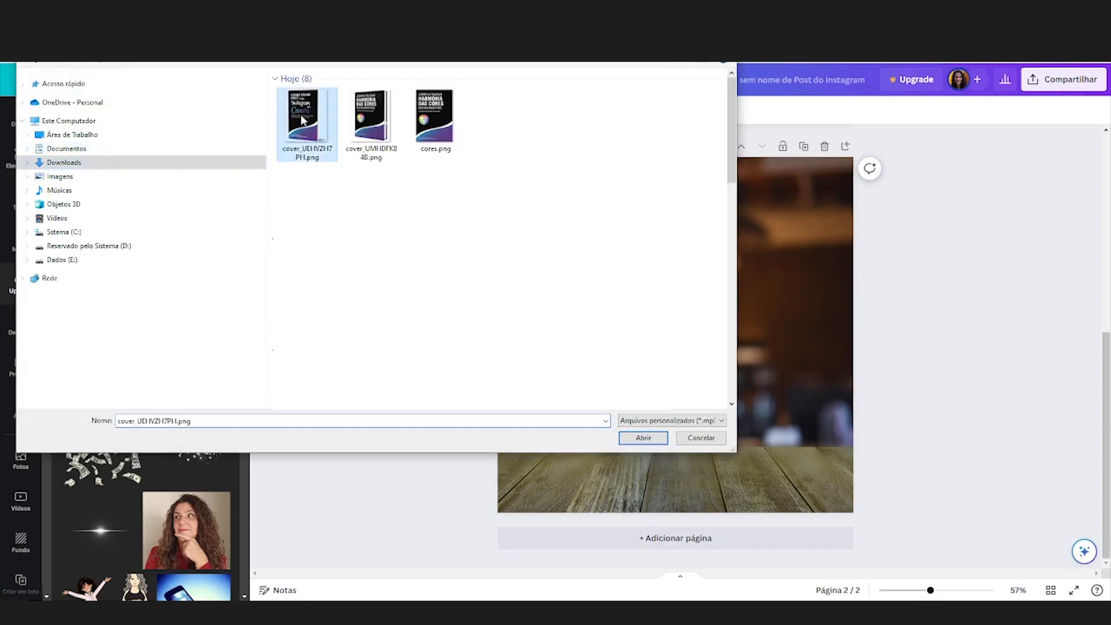
pyautogui.click(653, 439)
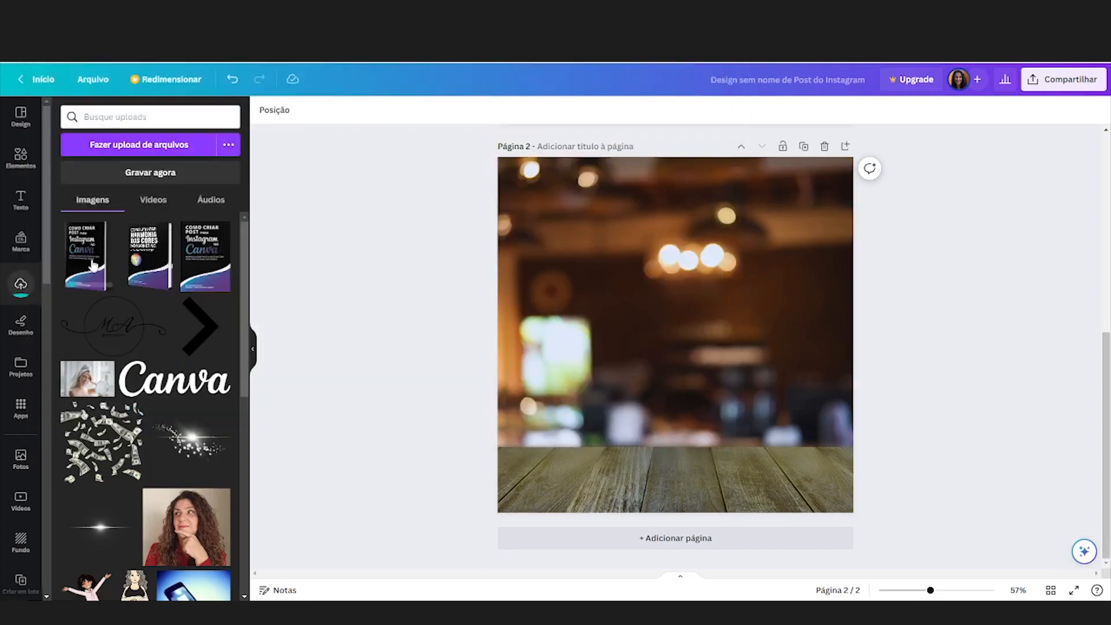
# Step: Place the paperback mockup on page 2, enlarge it and position it on the wooden table
pyautogui.moveTo(81, 262); pyautogui.dragTo(644, 287)
pyautogui.moveTo(724, 319); pyautogui.dragTo(699, 329)
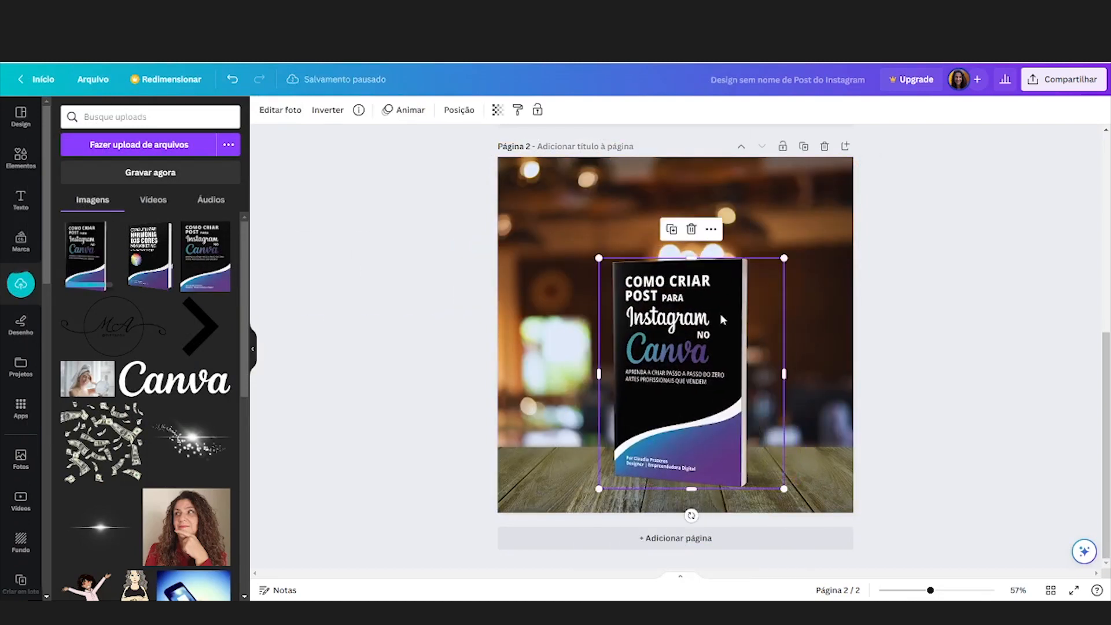
pyautogui.moveTo(785, 258); pyautogui.dragTo(830, 202)
pyautogui.moveTo(745, 289); pyautogui.dragTo(712, 287)
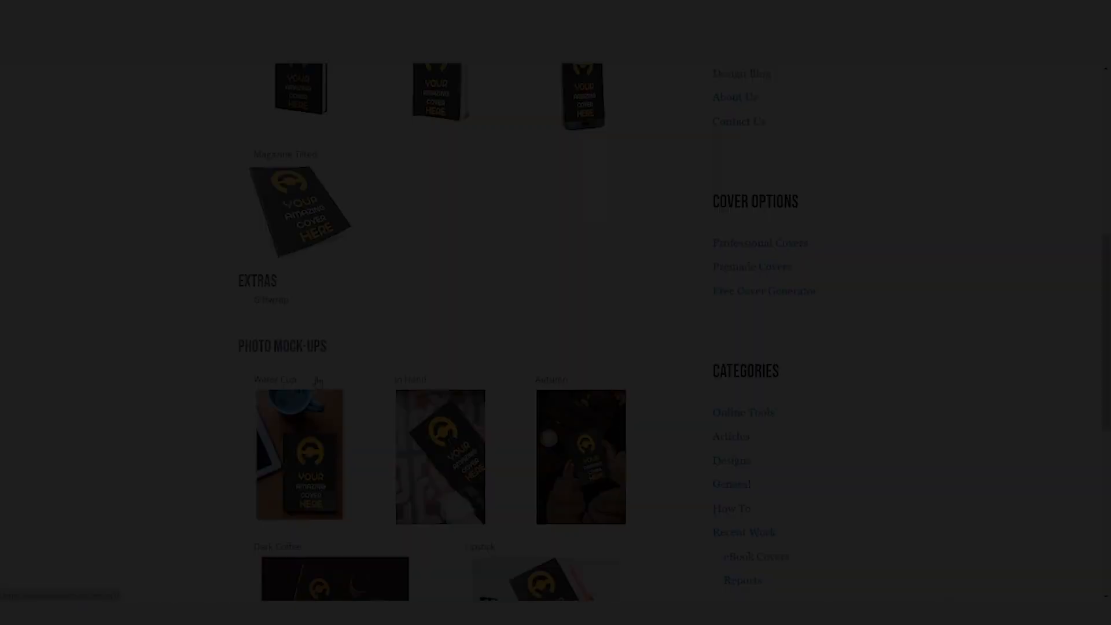
pyautogui.scroll(-3, 253, 274)
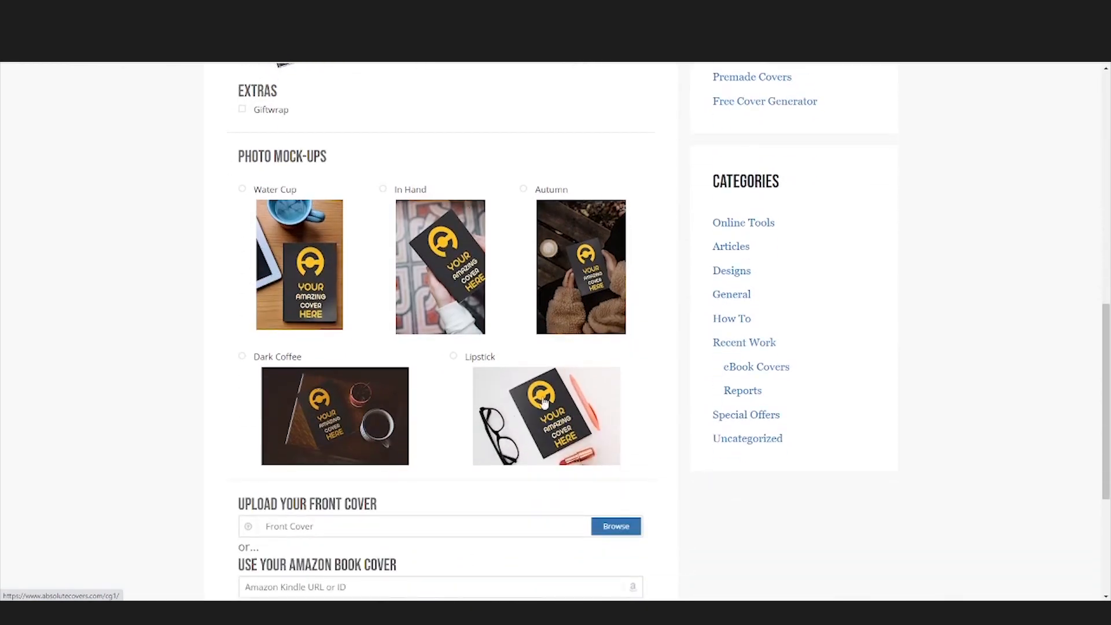
pyautogui.scroll(-3, 449, 255)
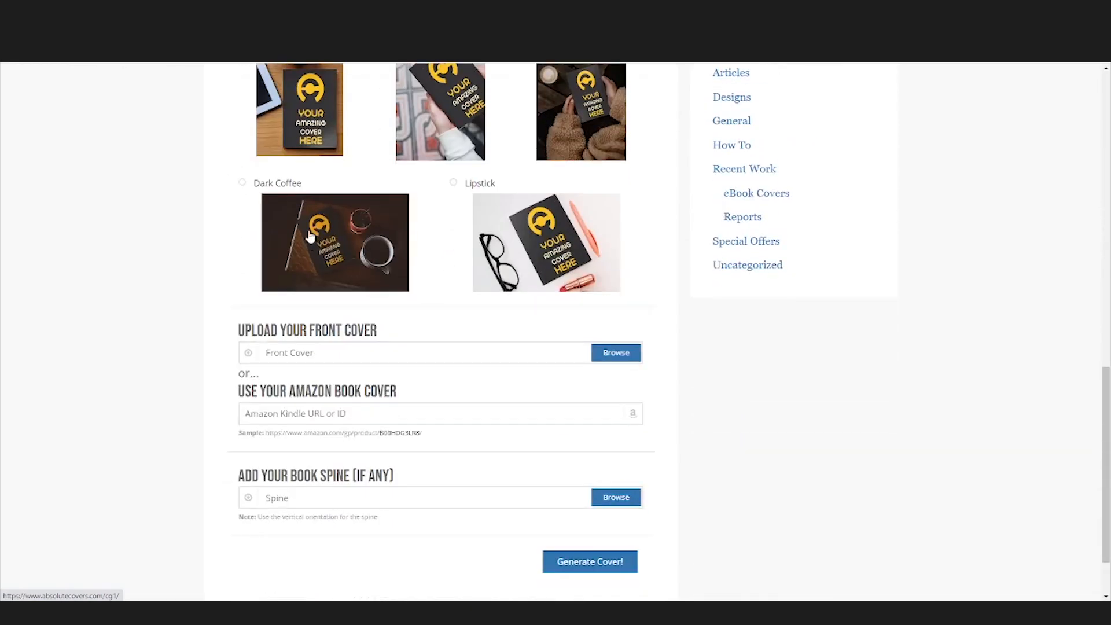
# Step: Pick the Autumn template, choose cores.png as the front cover and generate the 3D cover
pyautogui.scroll(1, 466, 176)
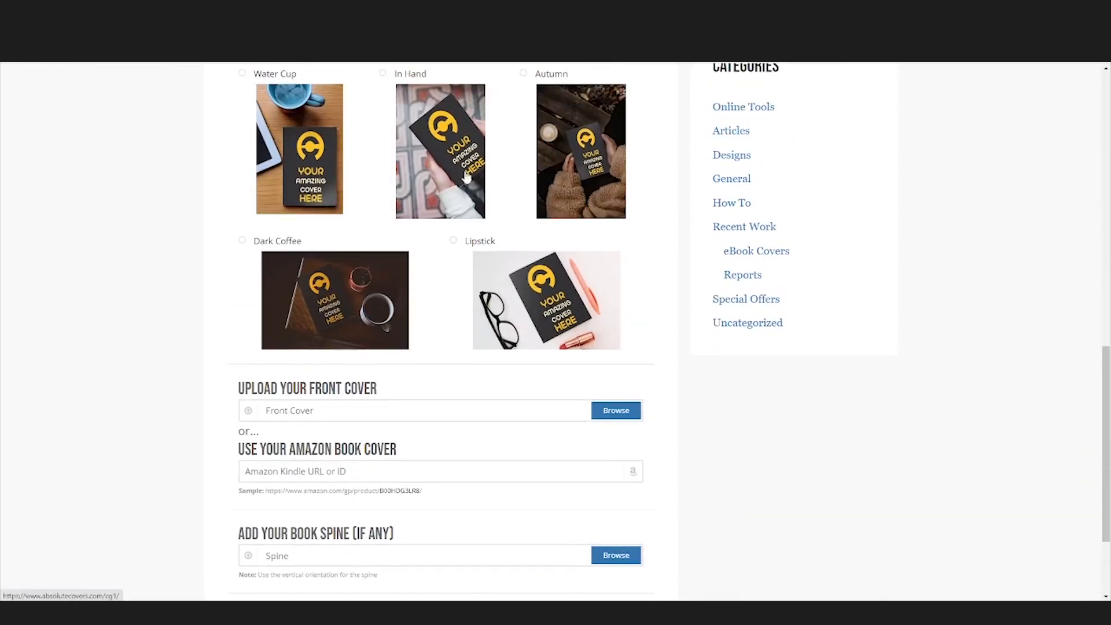
pyautogui.click(524, 74)
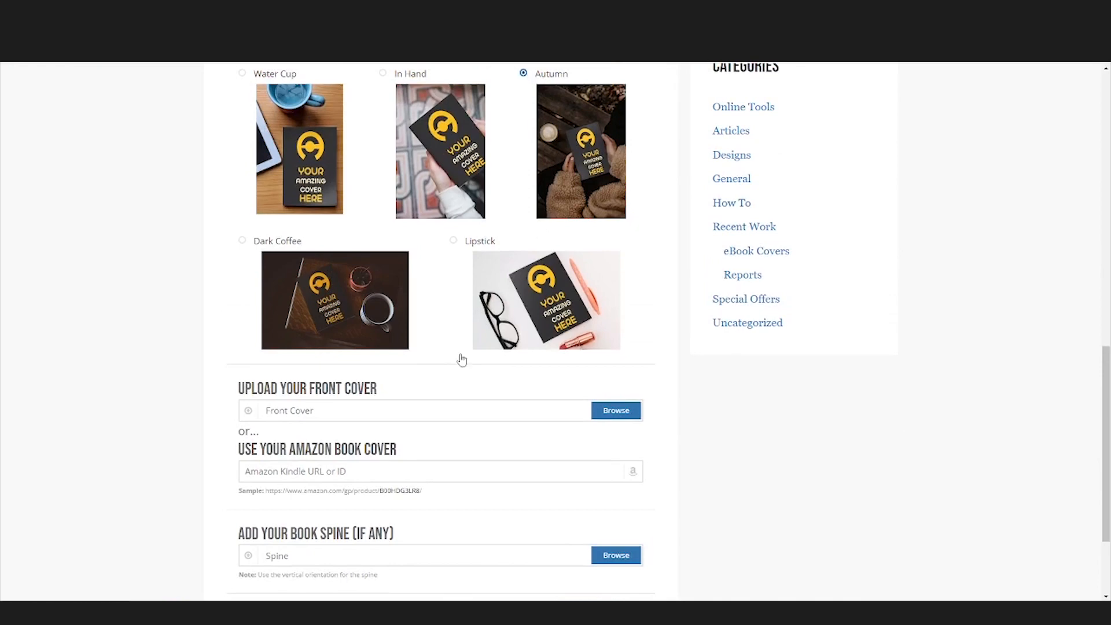
pyautogui.click(439, 410)
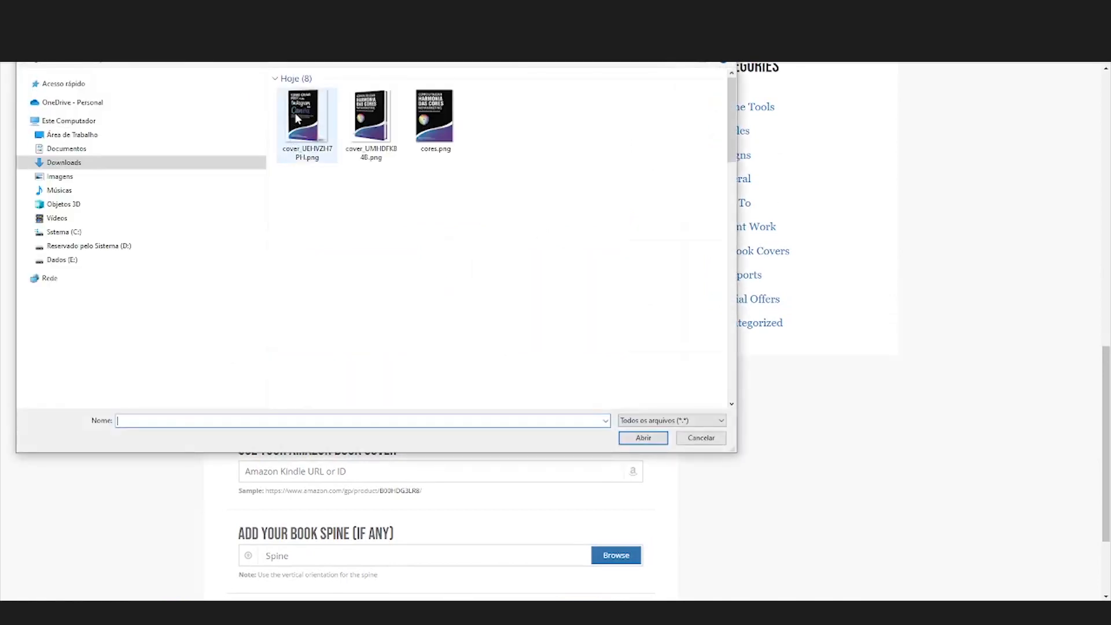
pyautogui.click(295, 119)
pyautogui.click(429, 152)
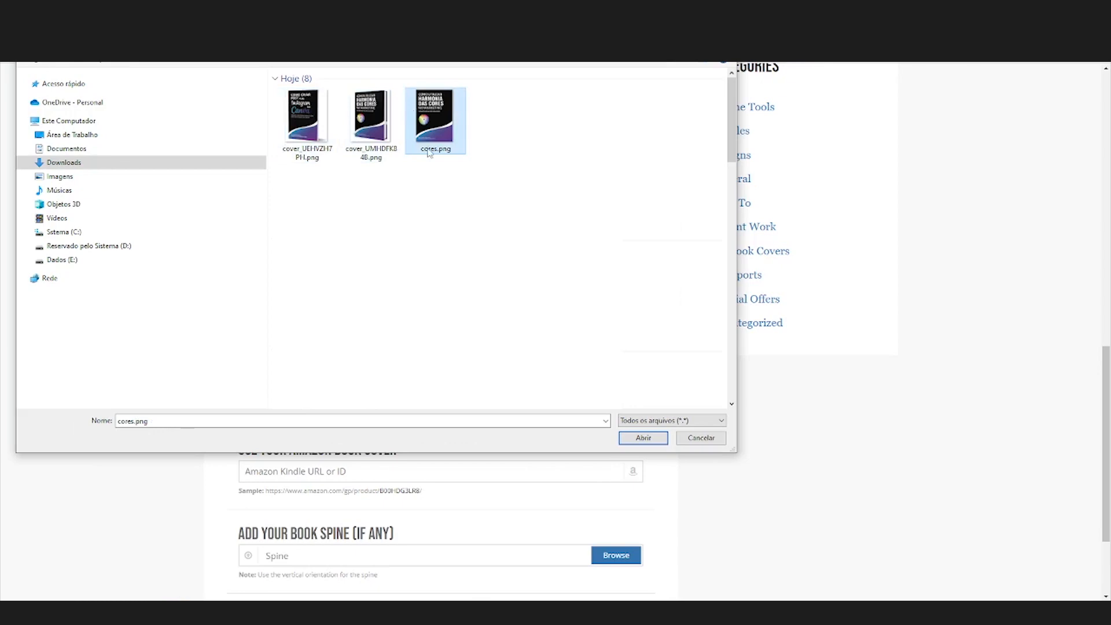
pyautogui.click(643, 437)
pyautogui.scroll(-1, 648, 474)
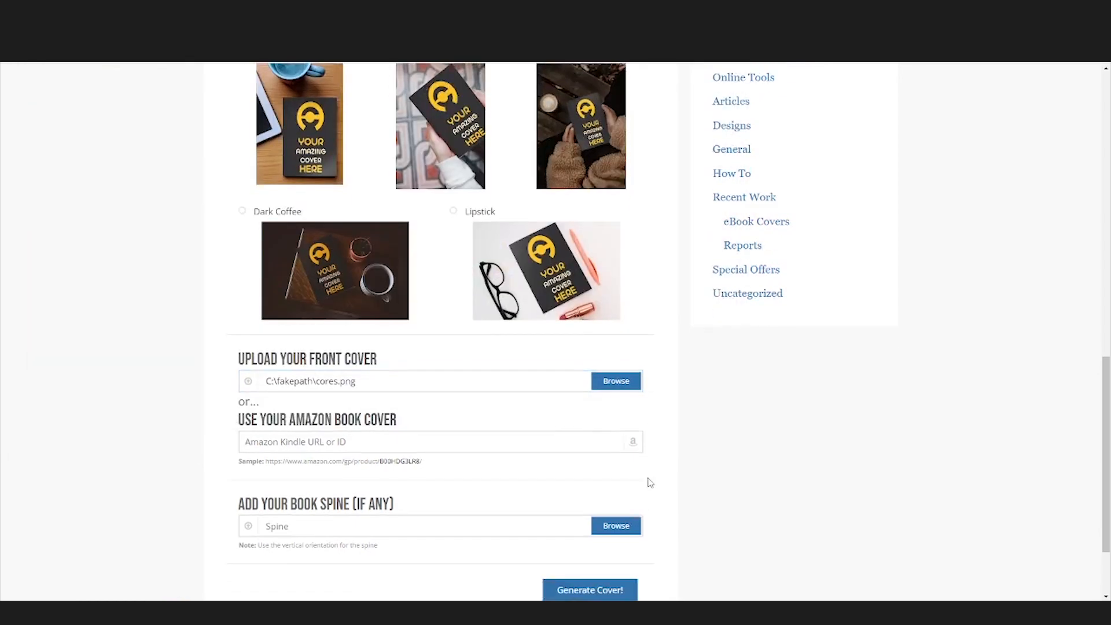
pyautogui.click(590, 589)
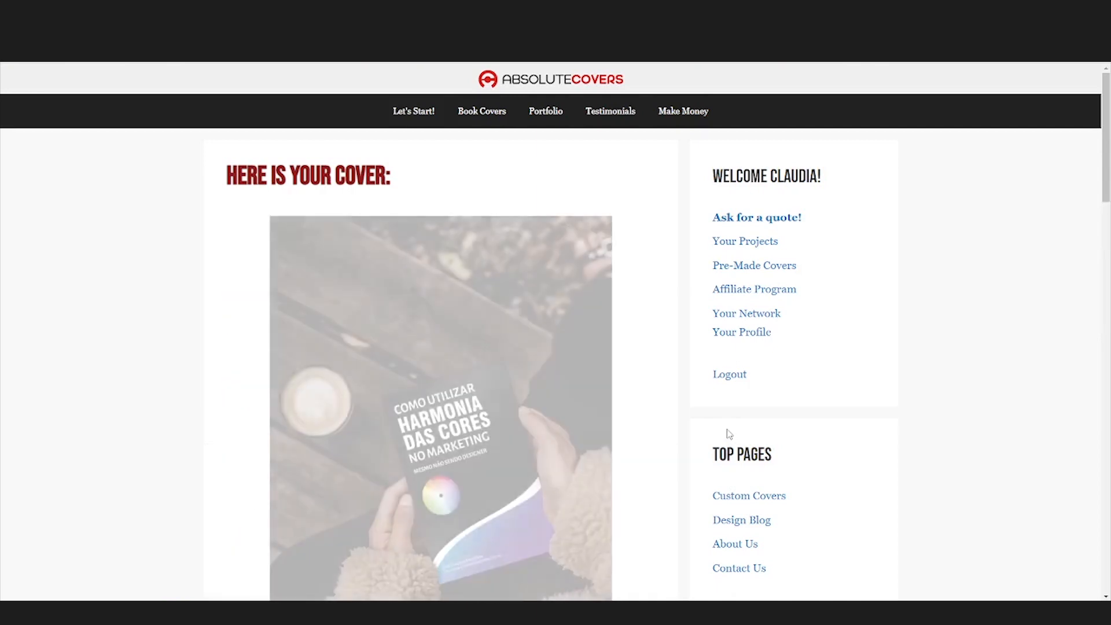
# Step: Download the Autumn 3D cover image and close the image preview
pyautogui.scroll(-2, 729, 434)
pyautogui.scroll(-1, 729, 434)
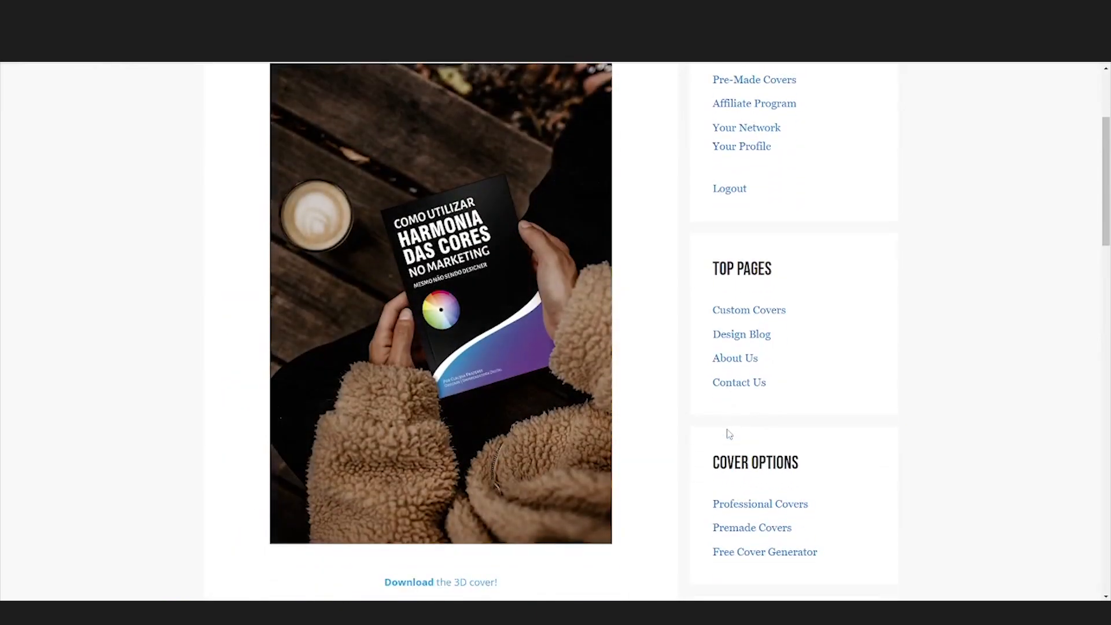
pyautogui.scroll(-3, 728, 435)
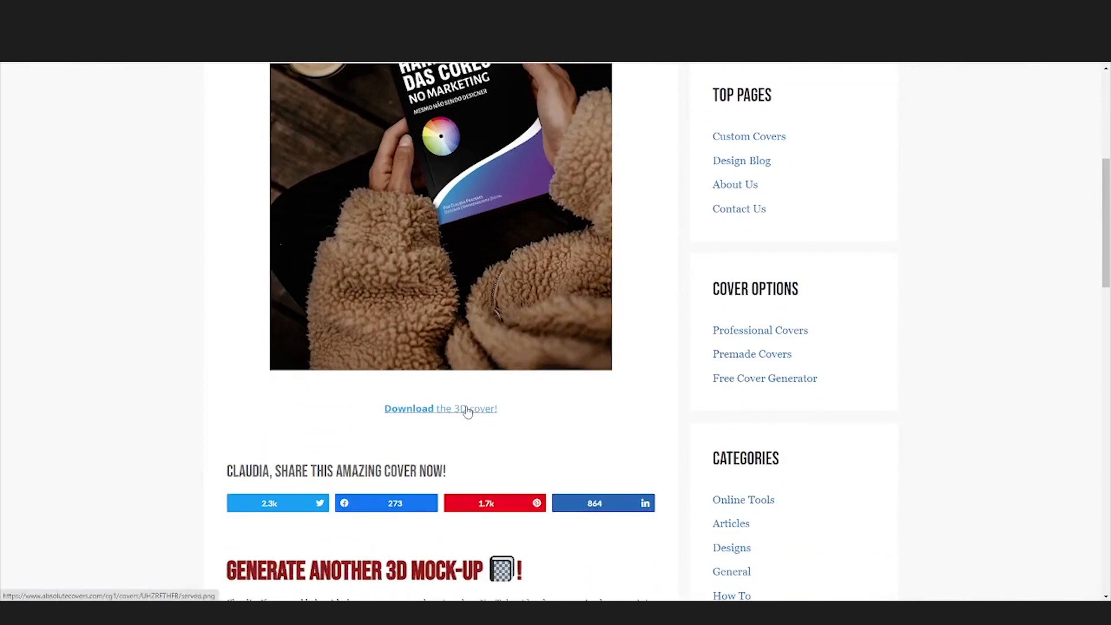
pyautogui.click(745, 381)
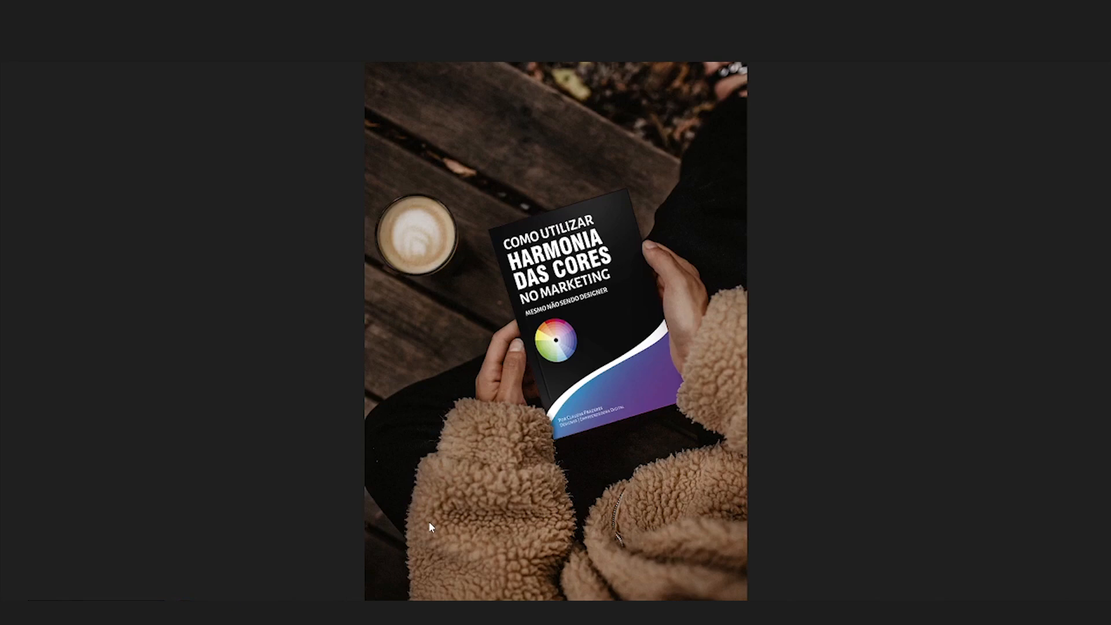
pyautogui.hotkey('ctrl', 'w')
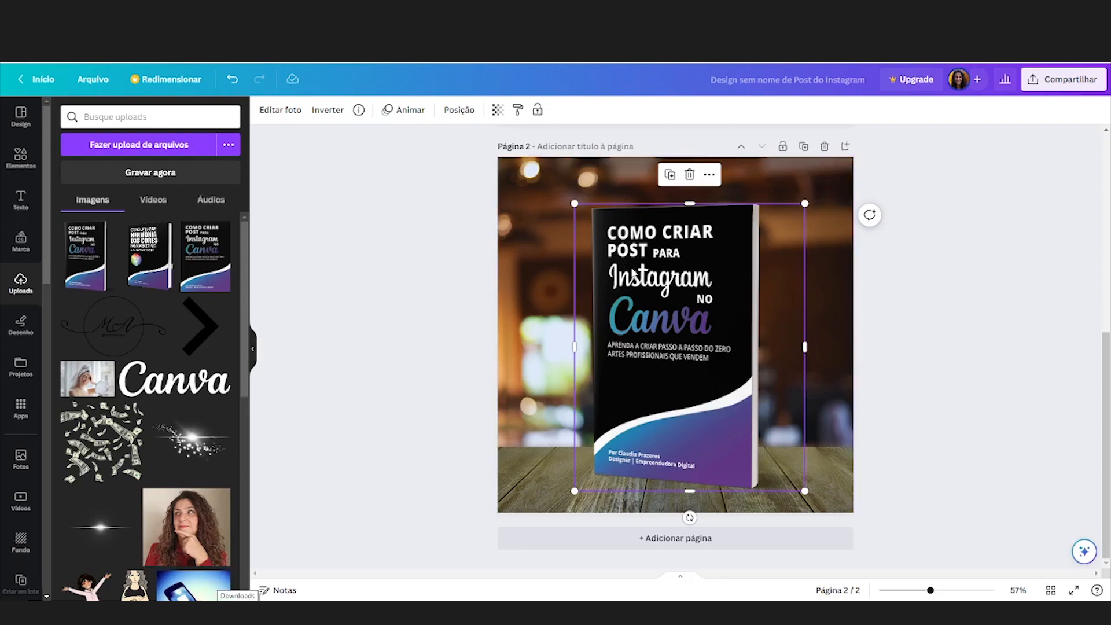
# Step: Delete the paperback mockup and the café table background from page 2
pyautogui.press('Delete')
pyautogui.click(615, 295)
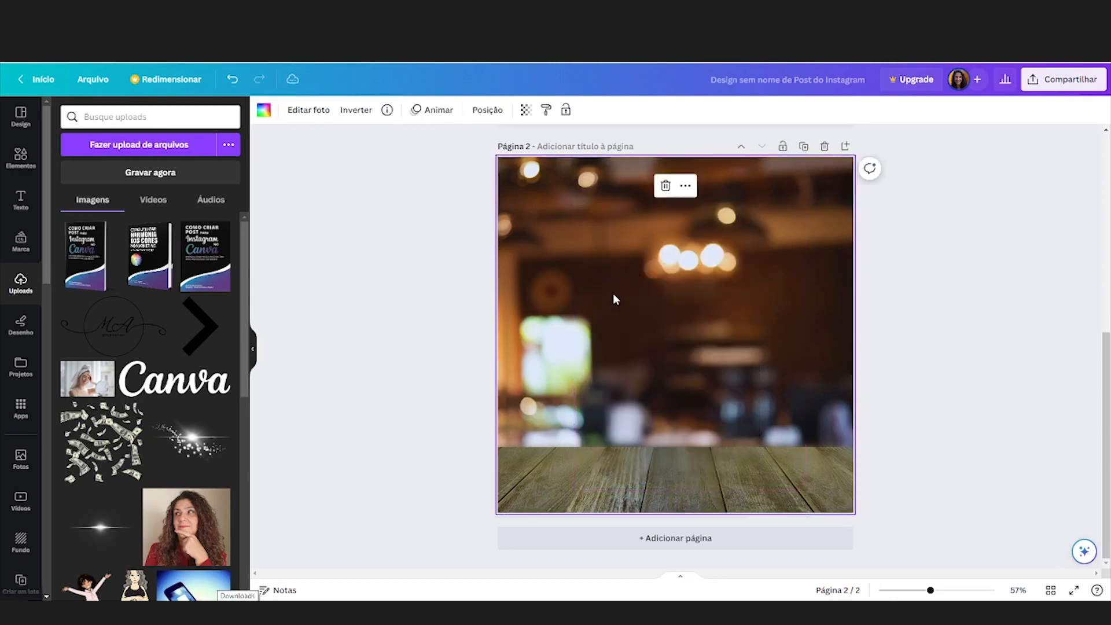
pyautogui.press('Delete')
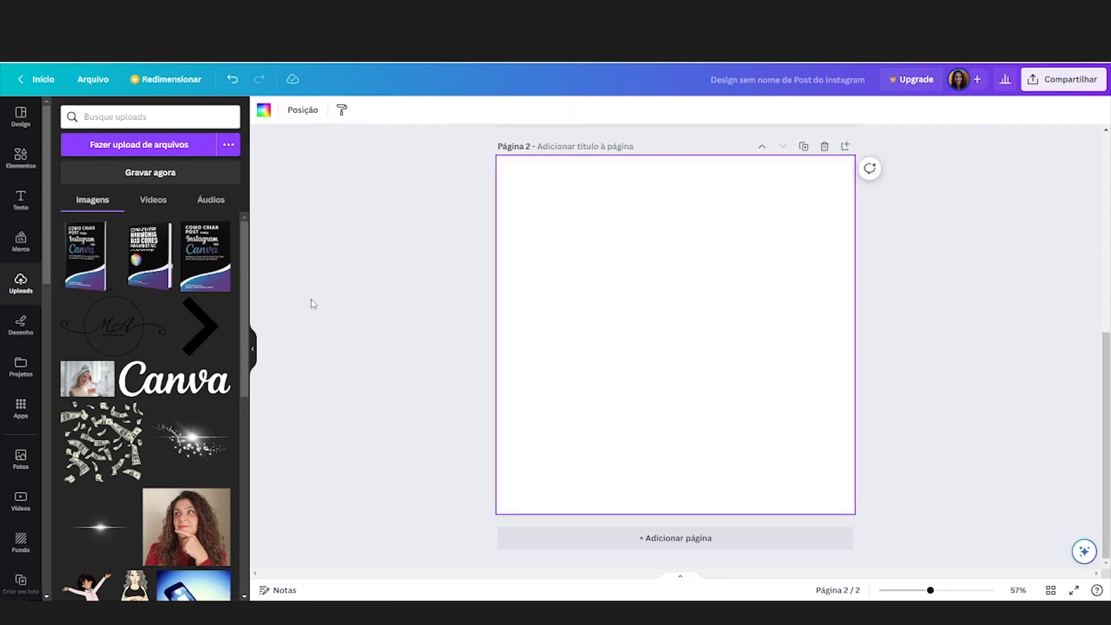
# Step: Upload cover_UHZRFTHF8.png from Downloads into the Canva uploads
pyautogui.click(116, 140)
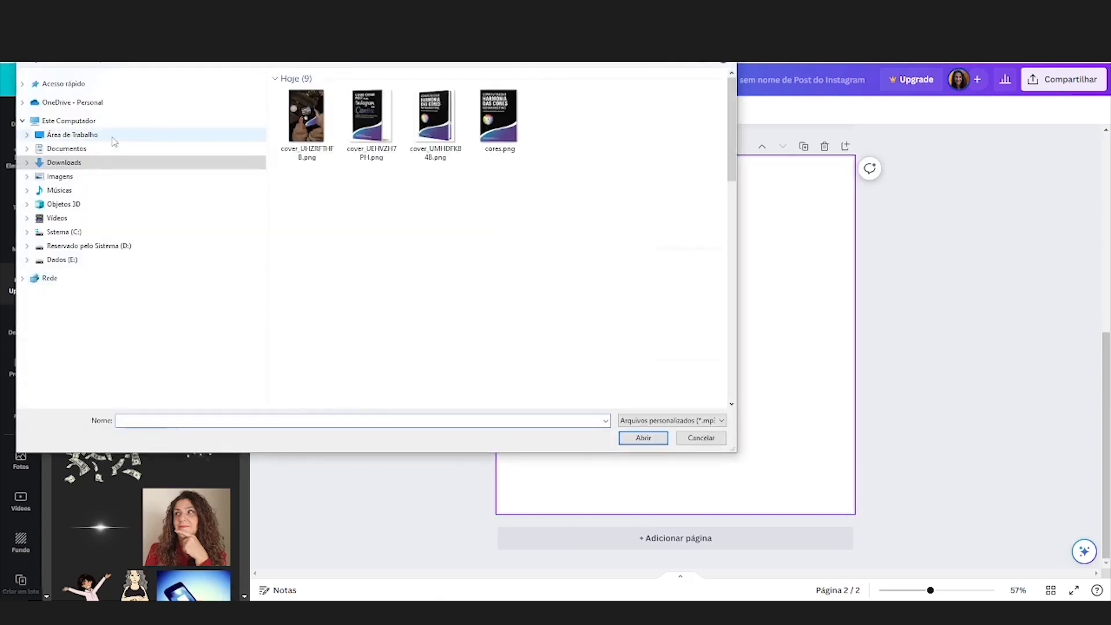
pyautogui.click(299, 138)
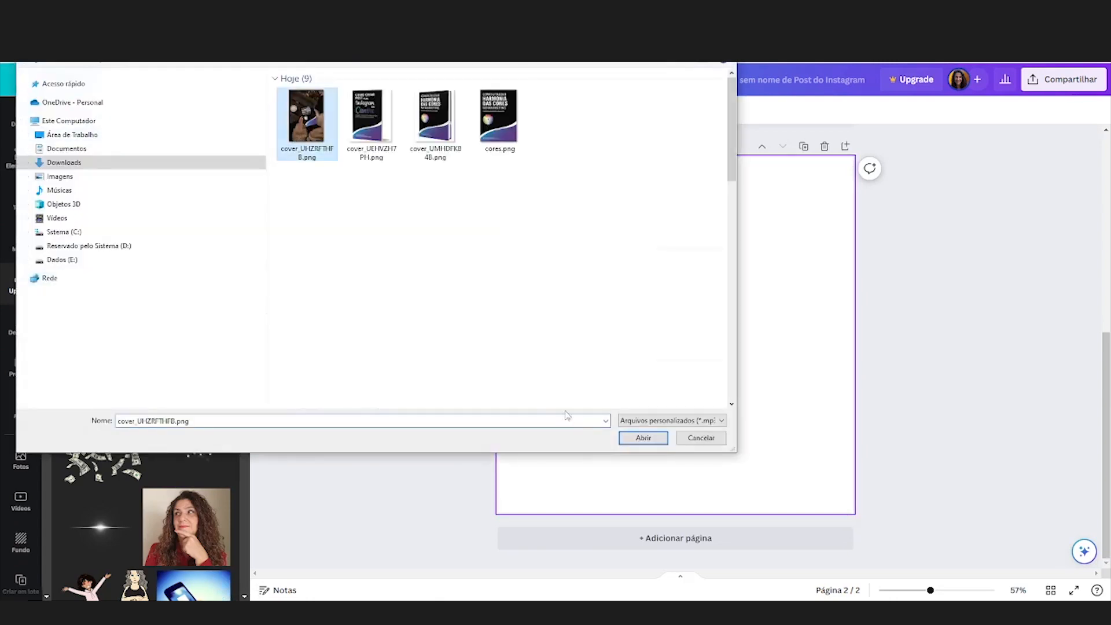
pyautogui.click(643, 438)
# Step: Place the Autumn mockup on page 2, enlarge it to fill the page and reposition it to frame the book
pyautogui.click(90, 252)
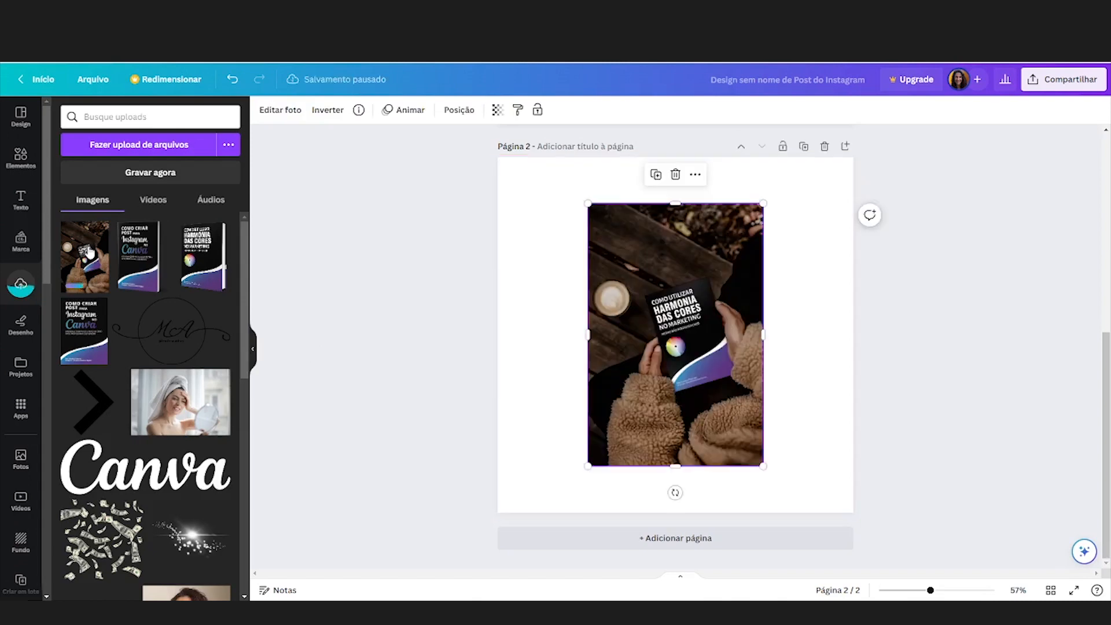
pyautogui.moveTo(588, 204); pyautogui.dragTo(535, 151)
pyautogui.moveTo(764, 466); pyautogui.dragTo(839, 511)
pyautogui.moveTo(707, 454); pyautogui.dragTo(660, 457)
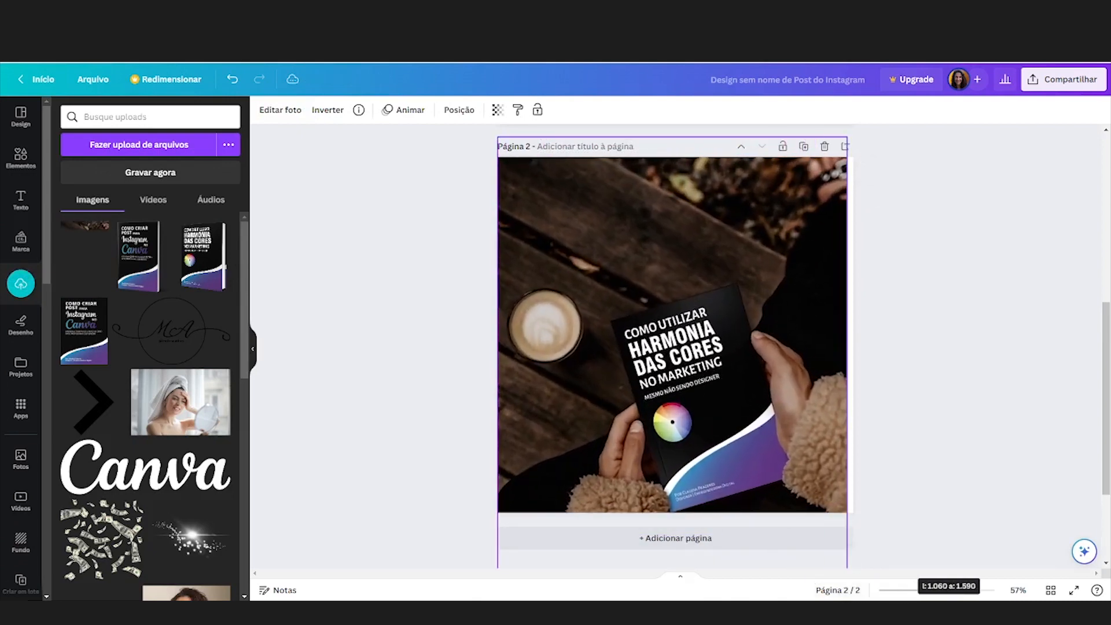
pyautogui.moveTo(812, 493); pyautogui.dragTo(812, 404)
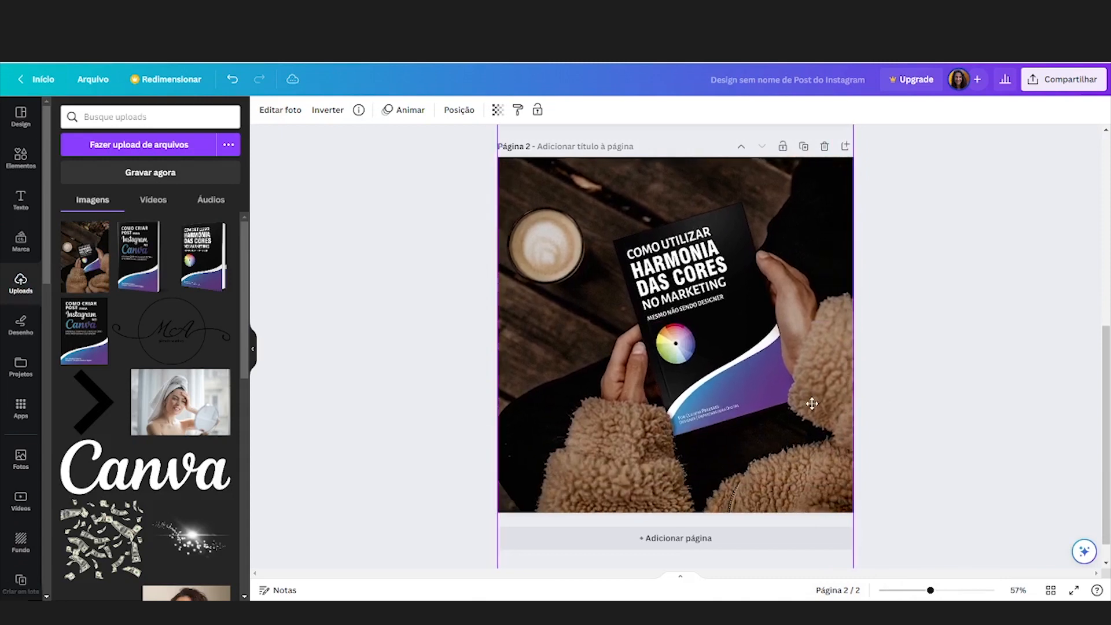
pyautogui.click(464, 462)
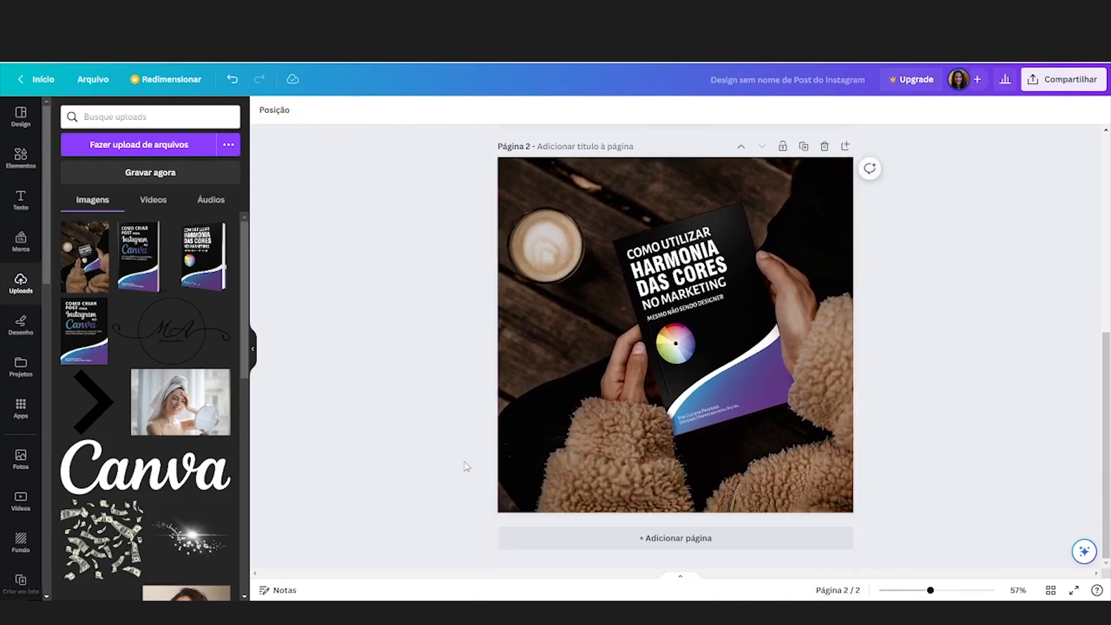